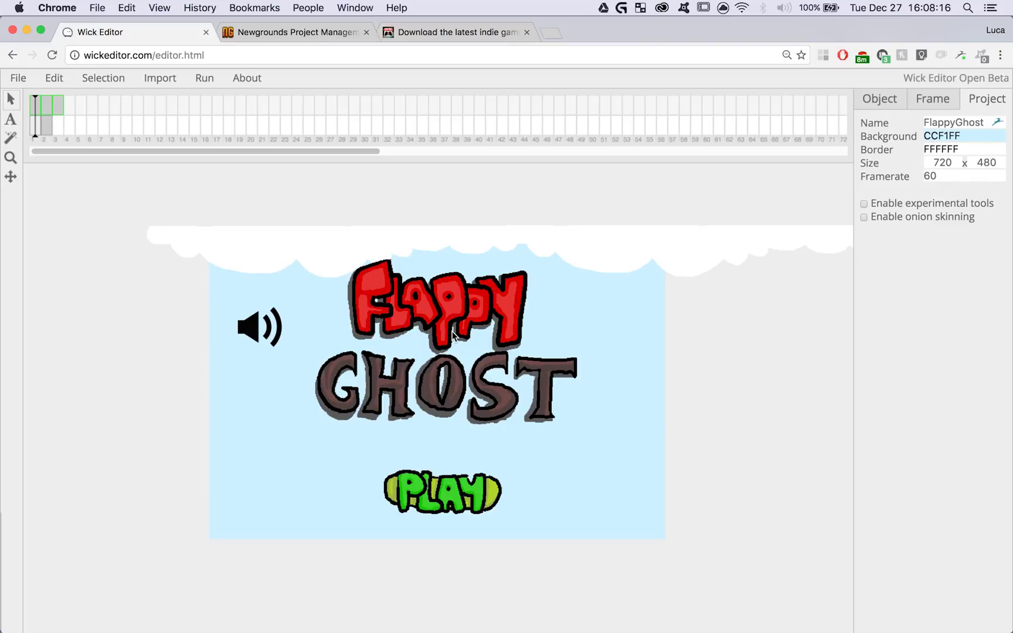
# Play-test Flappy Ghost in the preview player, flapping the ghost between the pipes
pyautogui.click(206, 83)
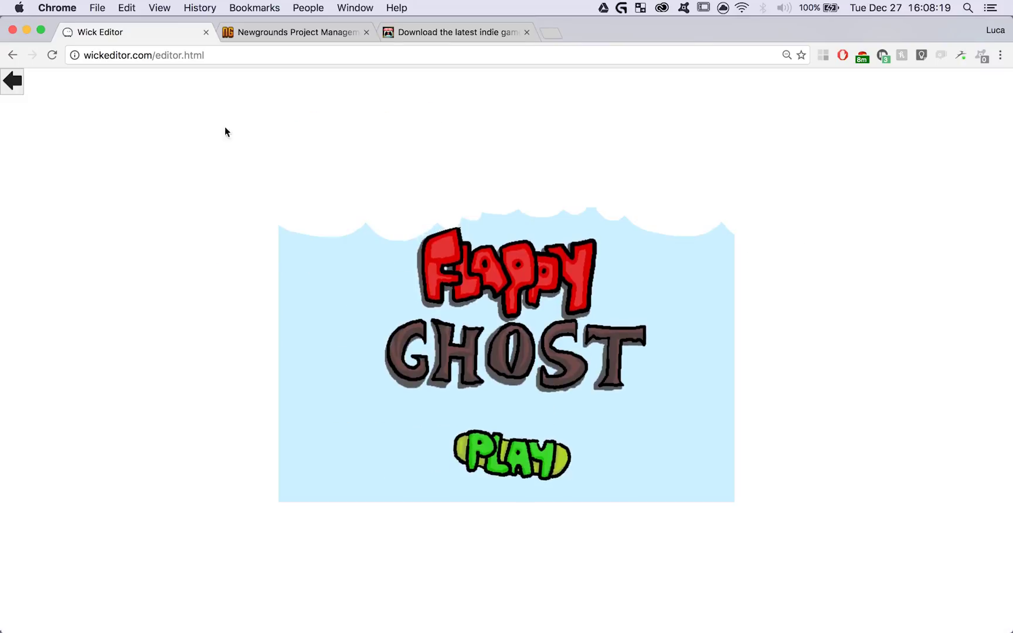
pyautogui.click(527, 460)
pyautogui.click(501, 333)
pyautogui.click(503, 333)
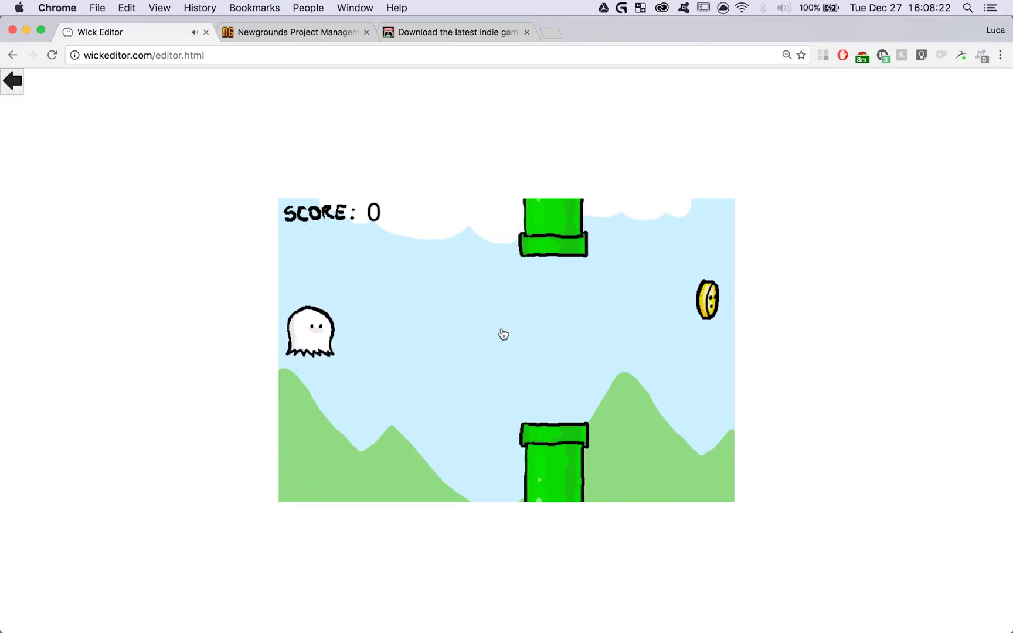
pyautogui.click(503, 333)
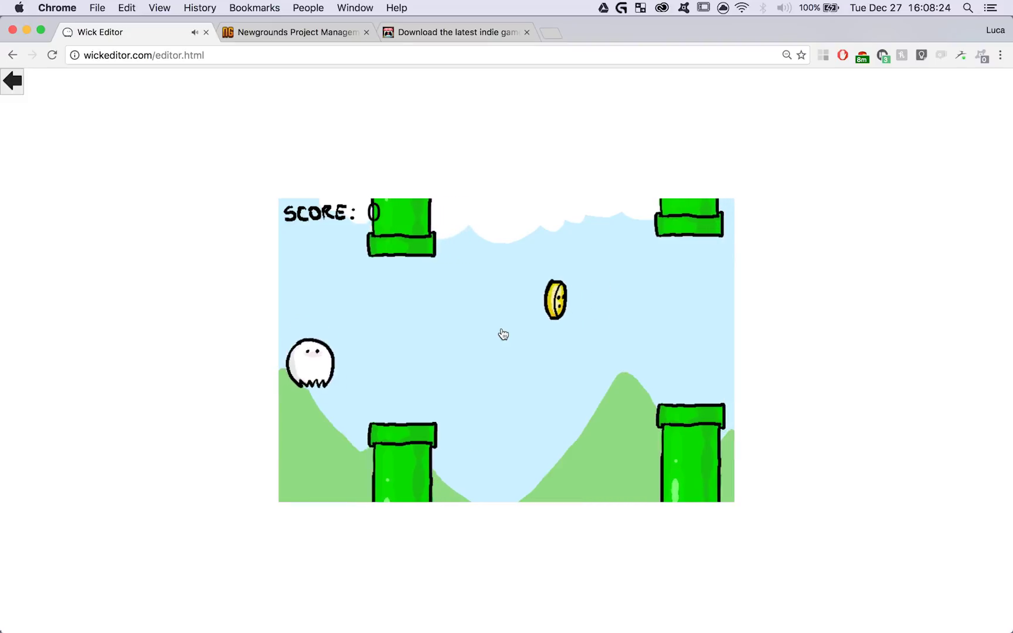
pyautogui.click(503, 334)
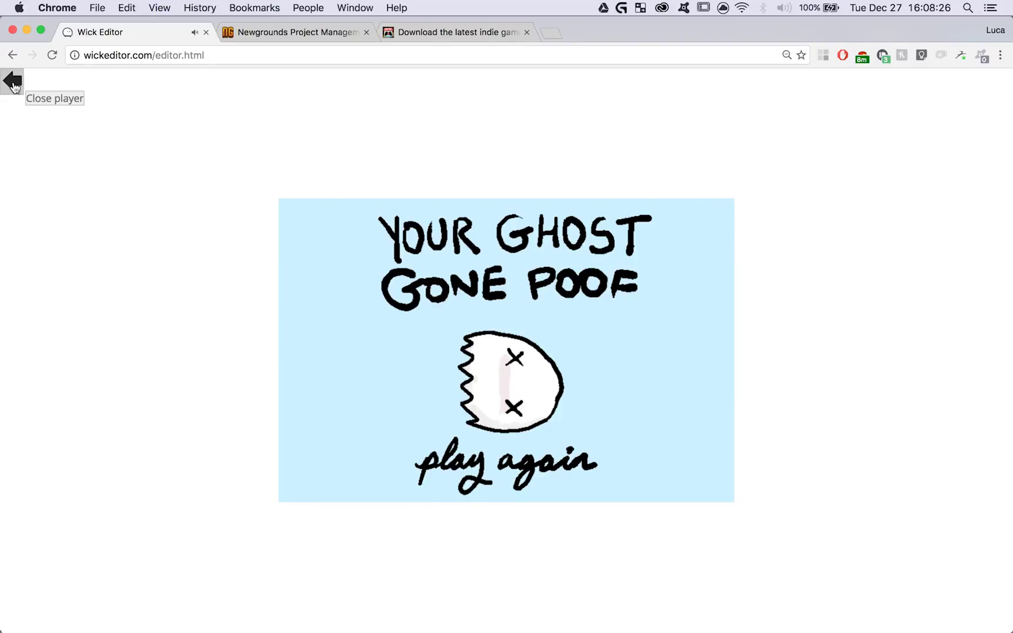
# Close the player and export the project as the webpage FlappyGhost.html
pyautogui.click(13, 82)
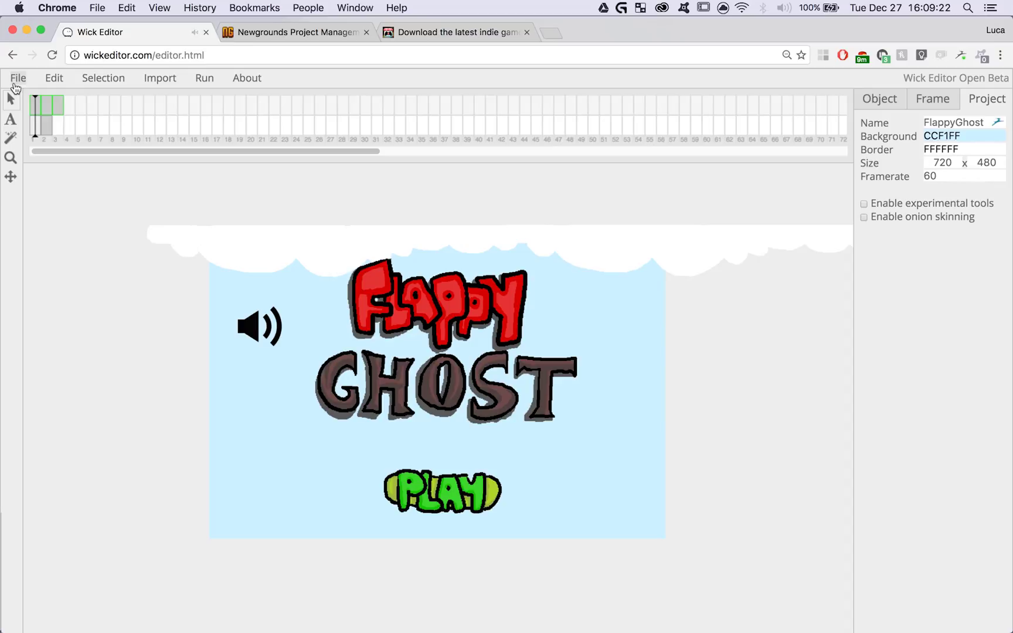
pyautogui.click(16, 82)
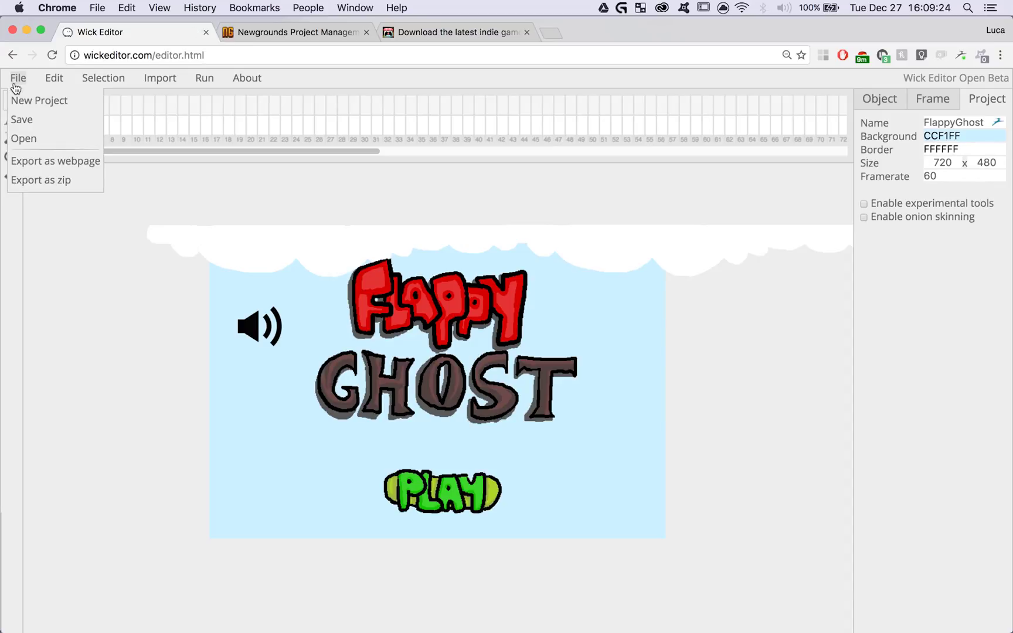
pyautogui.click(39, 168)
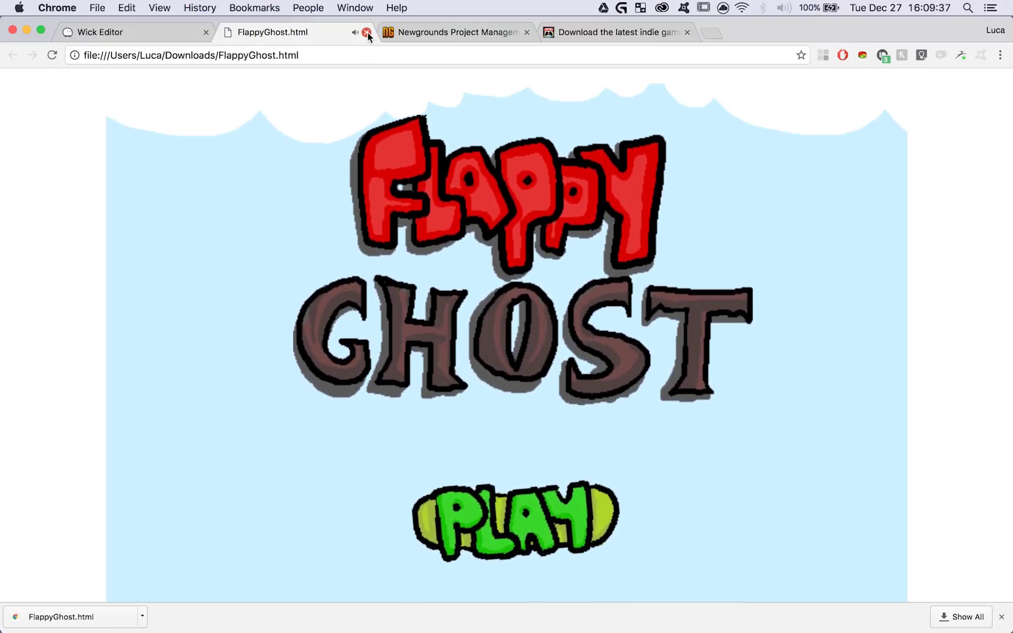
# Close the exported FlappyGhost.html tab to get back to the Wick Editor
pyautogui.click(367, 32)
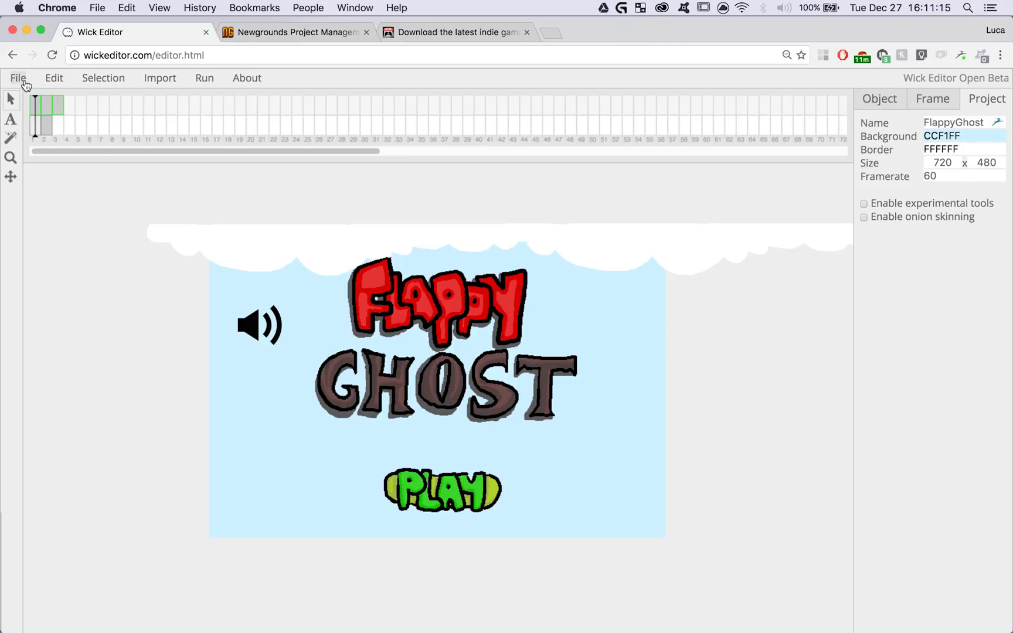
# Export the project as FlappyGhost.zip and switch to the Newgrounds tab
pyautogui.click(21, 82)
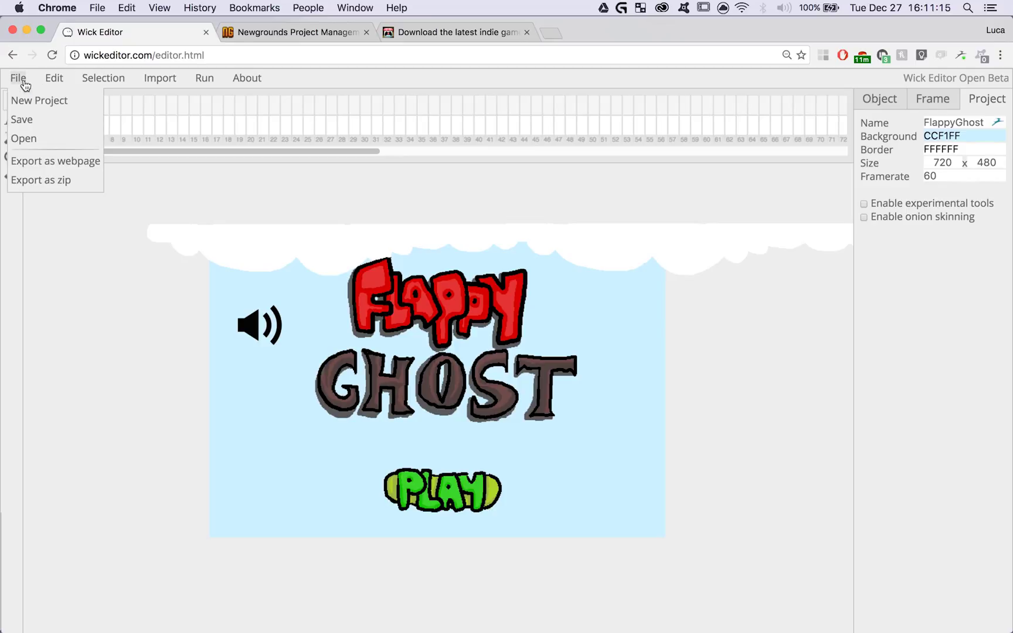
pyautogui.click(65, 187)
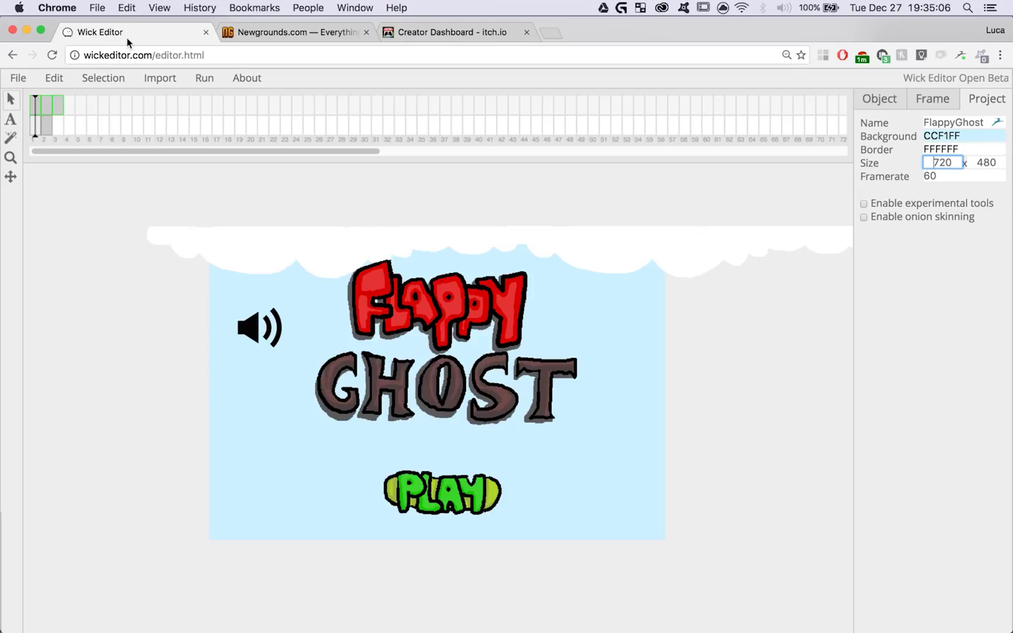
pyautogui.click(239, 33)
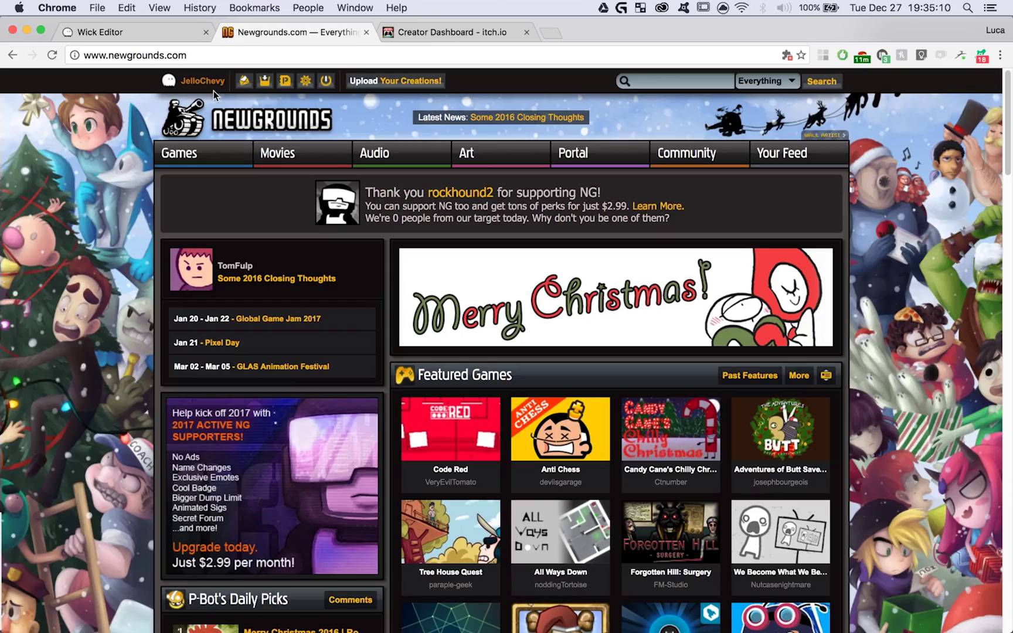
# Create a new Newgrounds game upload titled 'Flappy-Ghost'
pyautogui.click(397, 84)
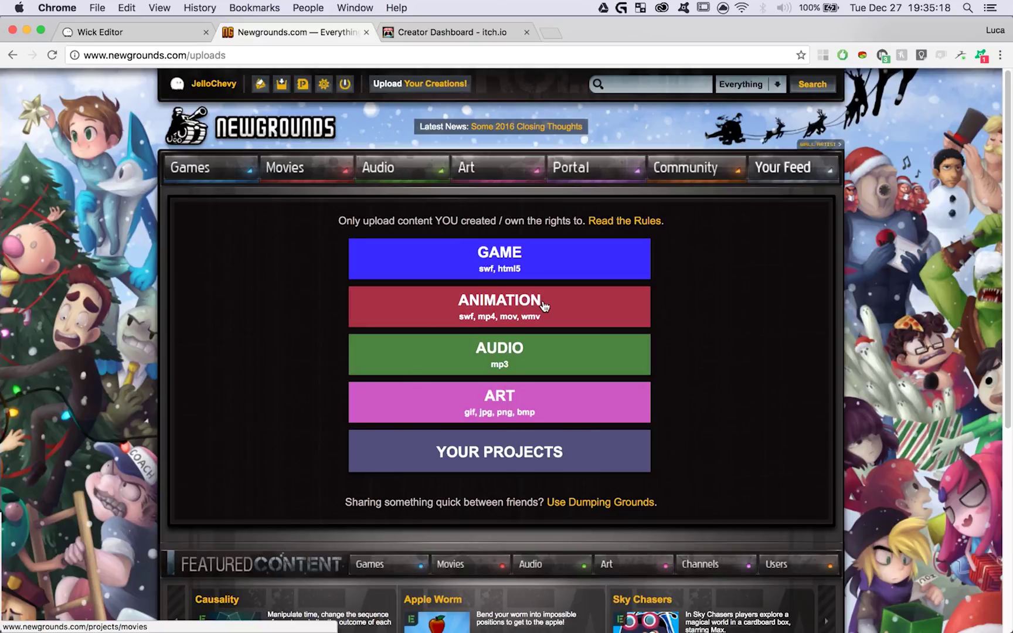
pyautogui.click(511, 252)
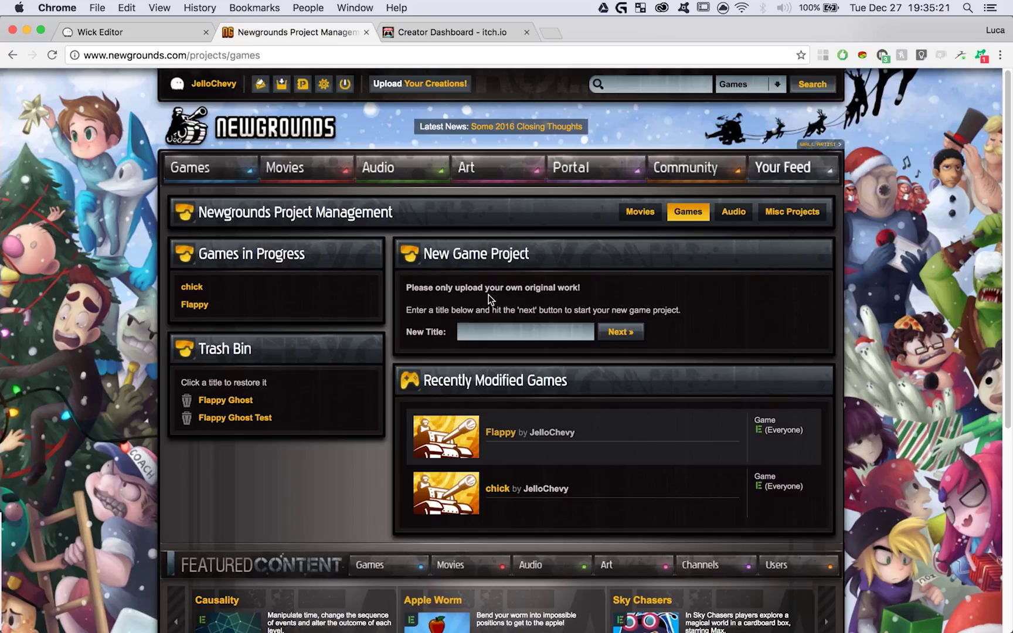
pyautogui.click(496, 331)
pyautogui.write('Flappy-Ghost')
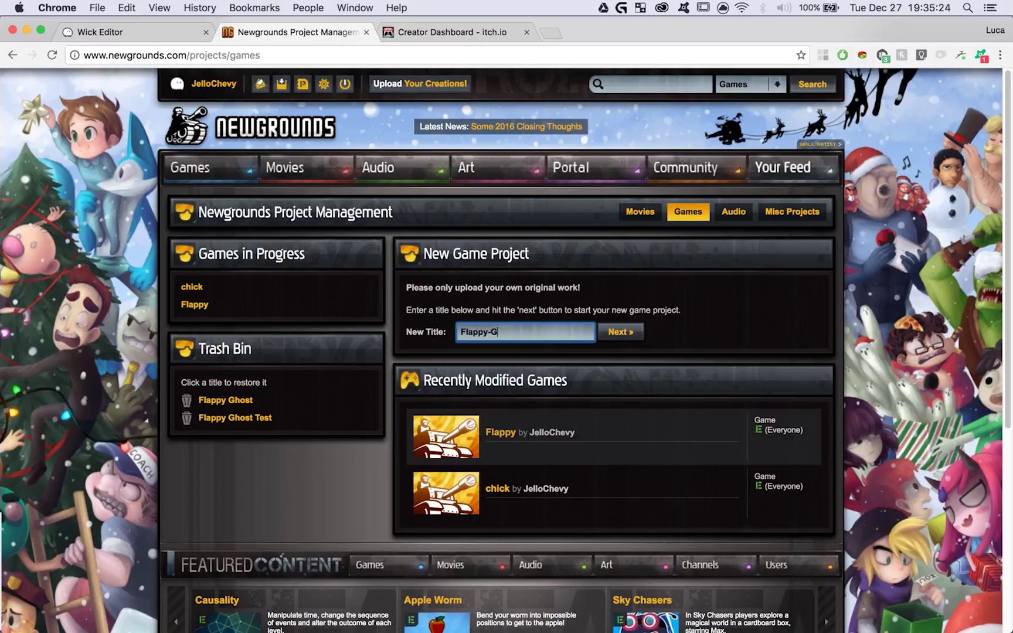
pyautogui.click(623, 333)
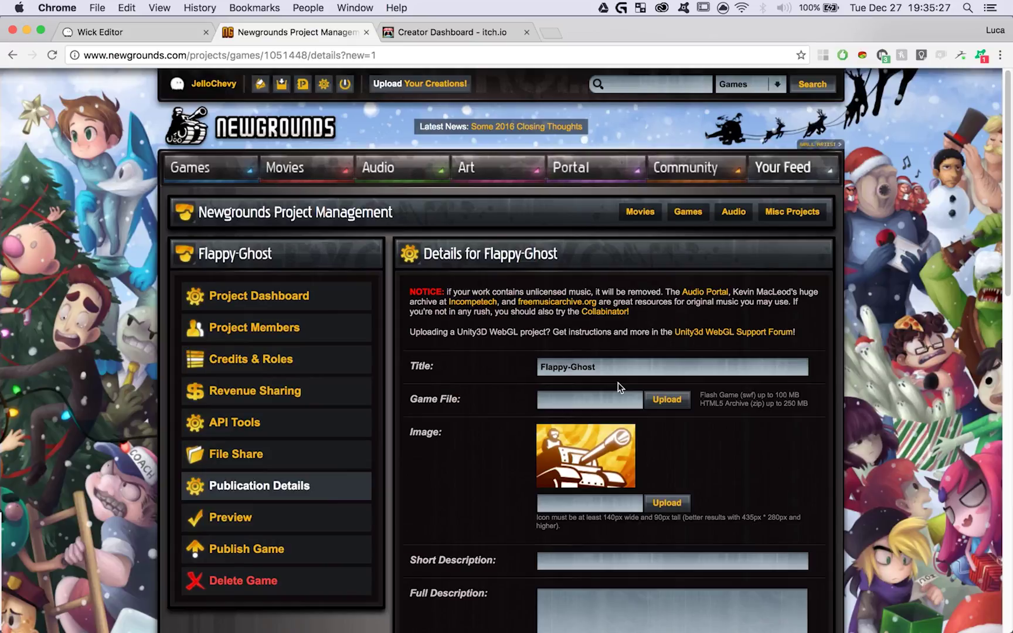
# Upload FlappyGhost.zip from Downloads as the game file and select the Embed Width field
pyautogui.click(667, 401)
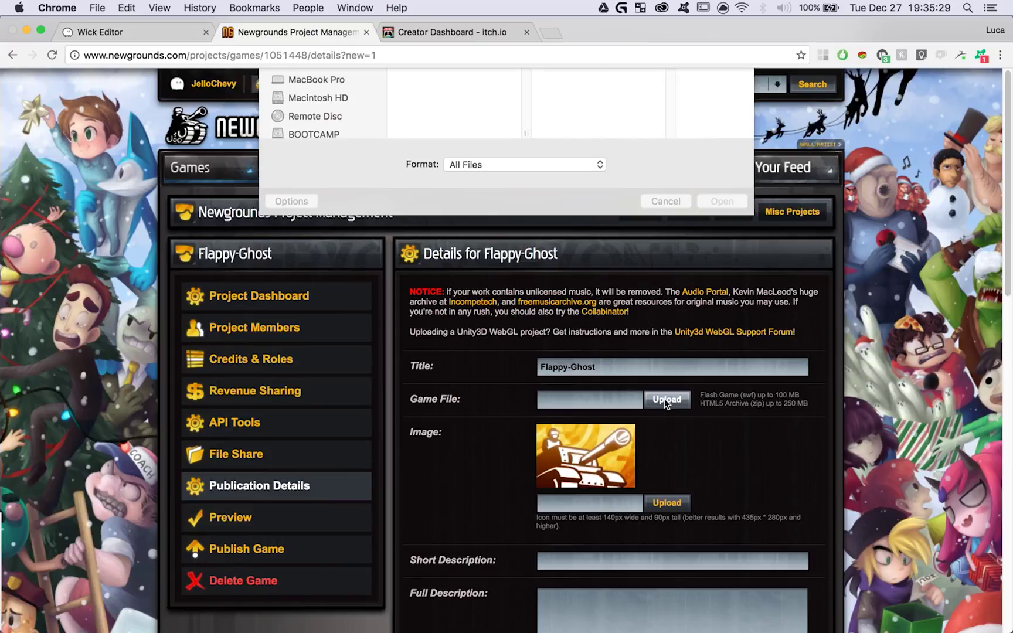
pyautogui.click(367, 231)
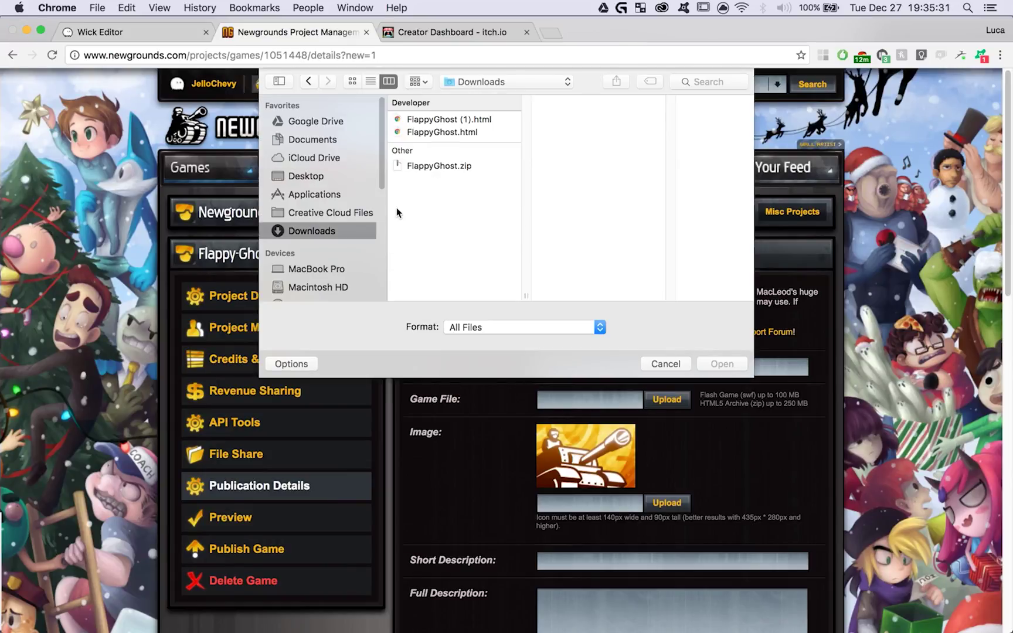
pyautogui.click(429, 167)
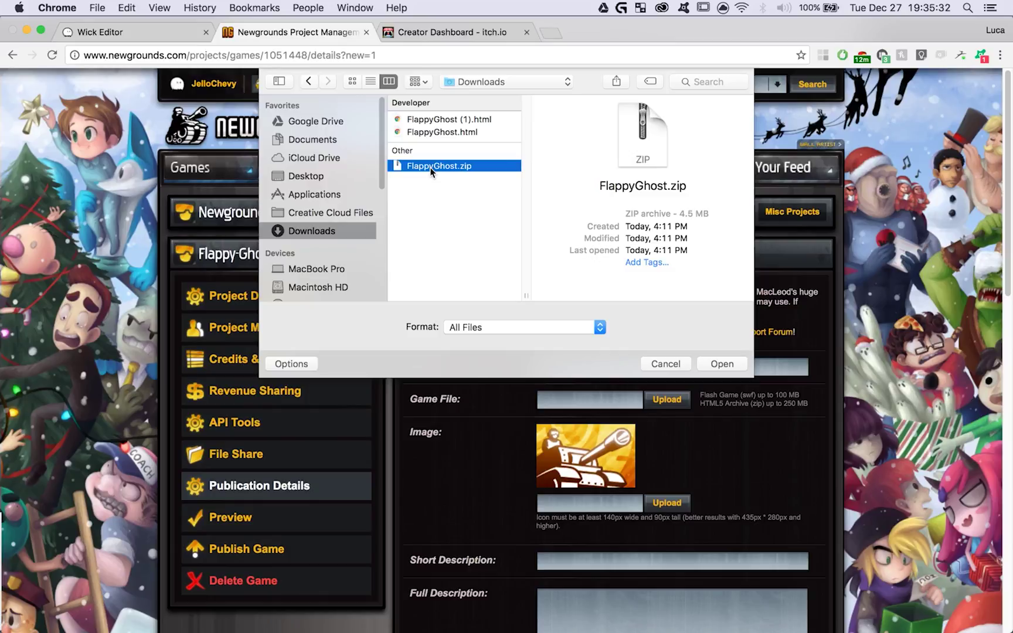
pyautogui.click(722, 364)
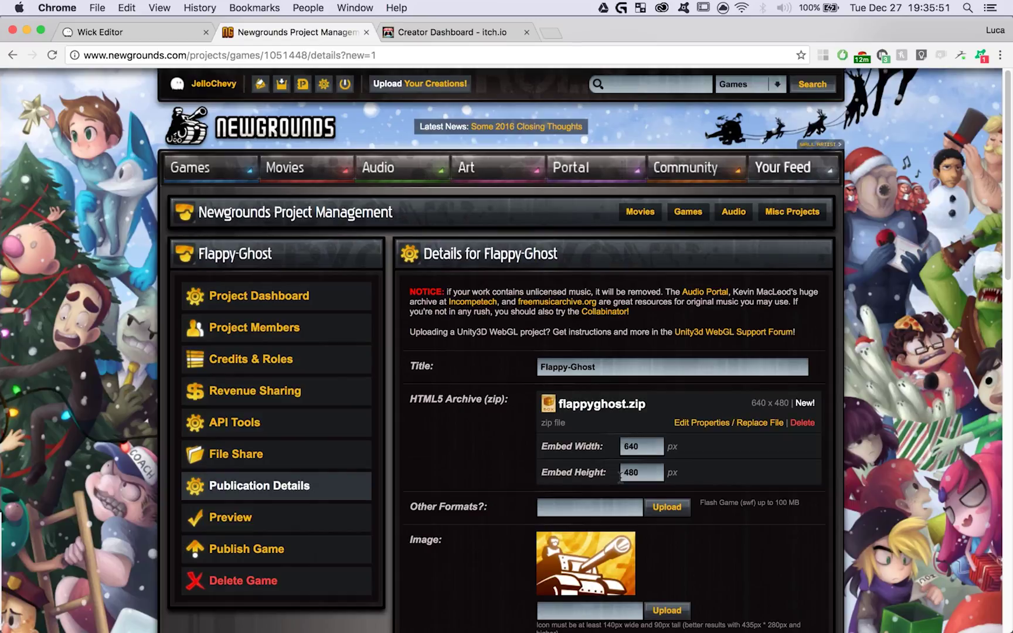
pyautogui.click(608, 447)
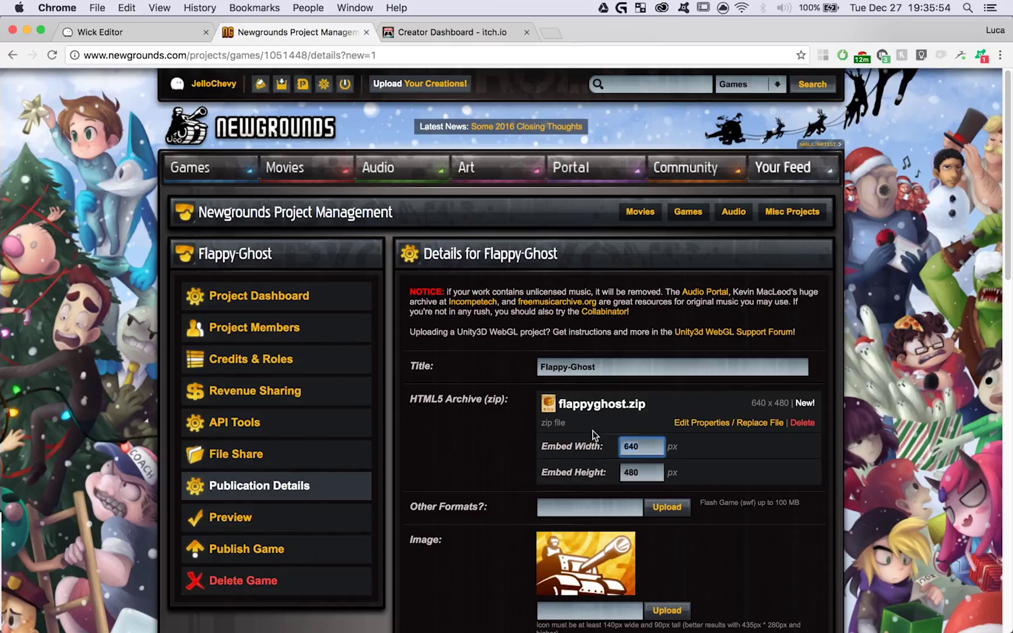
# Read the 720 stage width in Wick Editor and clear the Newgrounds Embed Width
pyautogui.click(143, 40)
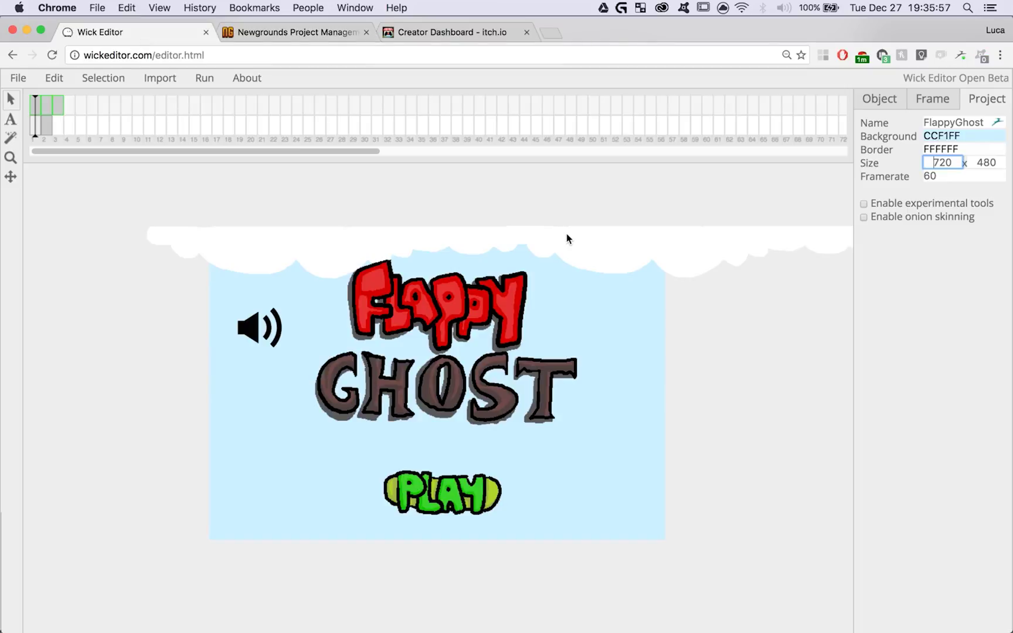
pyautogui.doubleClick(930, 164)
pyautogui.click(283, 35)
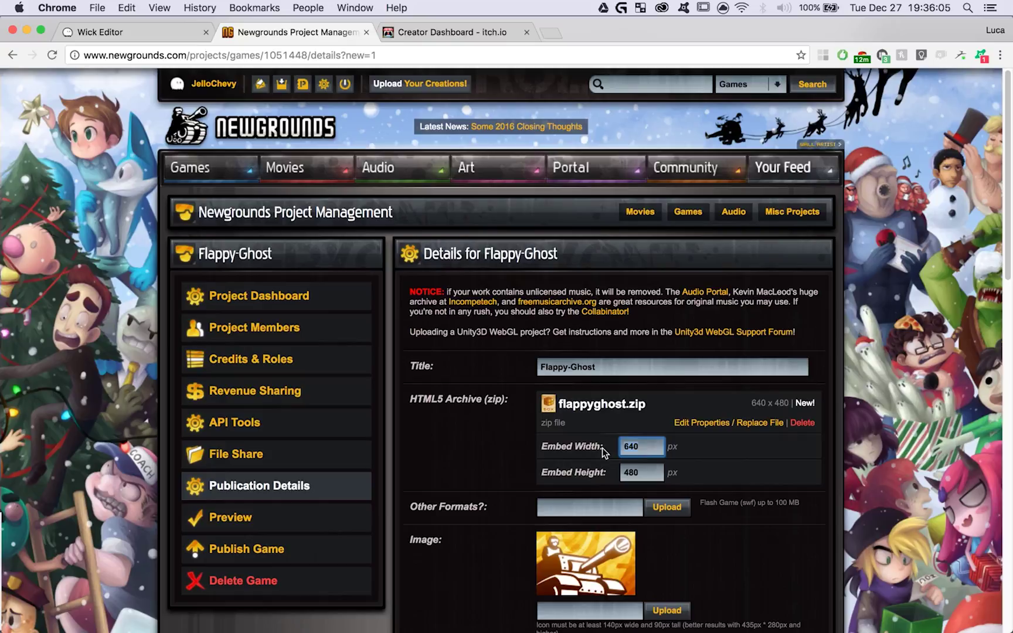
pyautogui.press('BackSpace')
pyautogui.press('BackSpace')
pyautogui.press('BackSpace')
# Set Embed Width to 720 and upload the Desktop's WickProfilePic.png as the cropped icon
pyautogui.write('720')
pyautogui.scroll(-3, 620, 496)
pyautogui.click(666, 483)
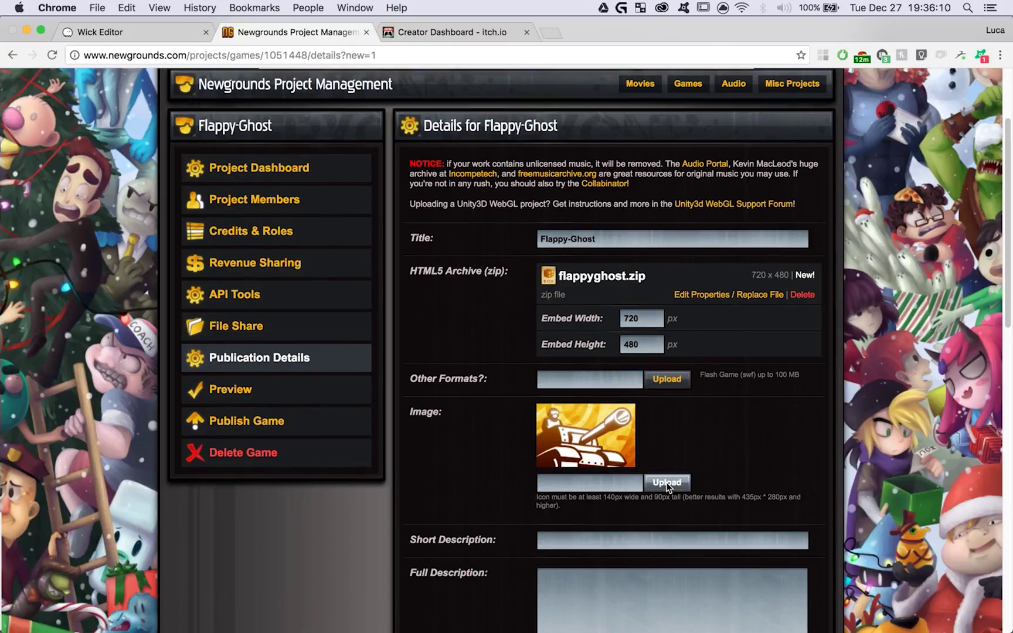
pyautogui.click(306, 176)
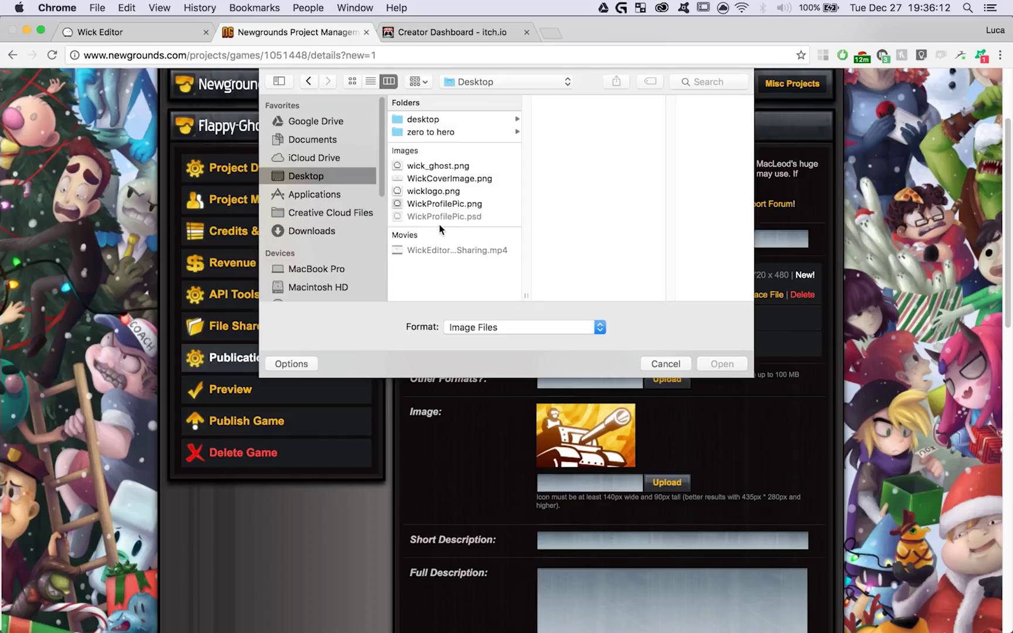
pyautogui.click(442, 203)
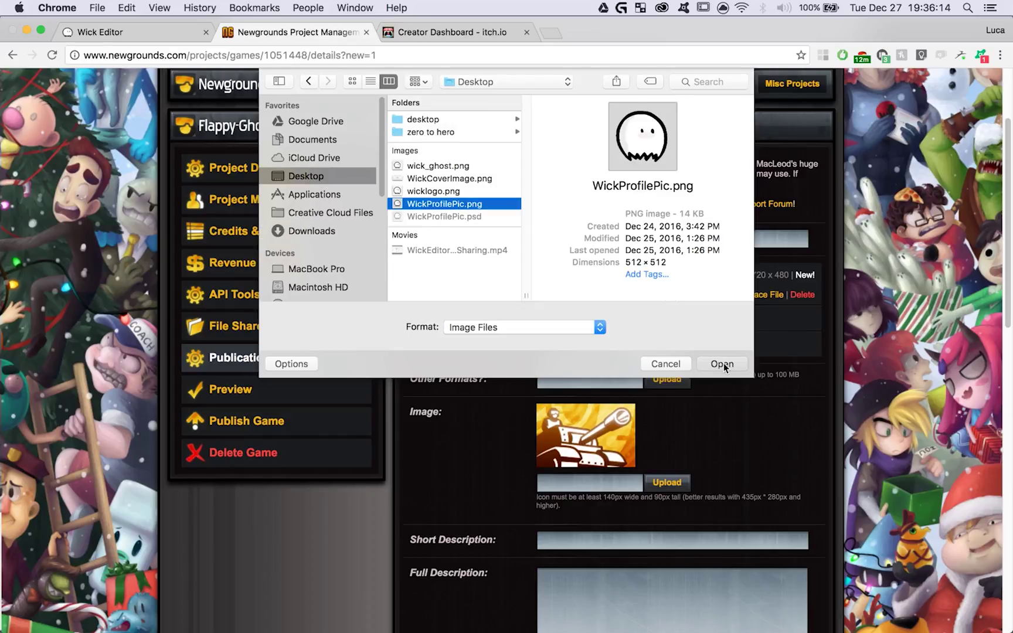
pyautogui.click(723, 364)
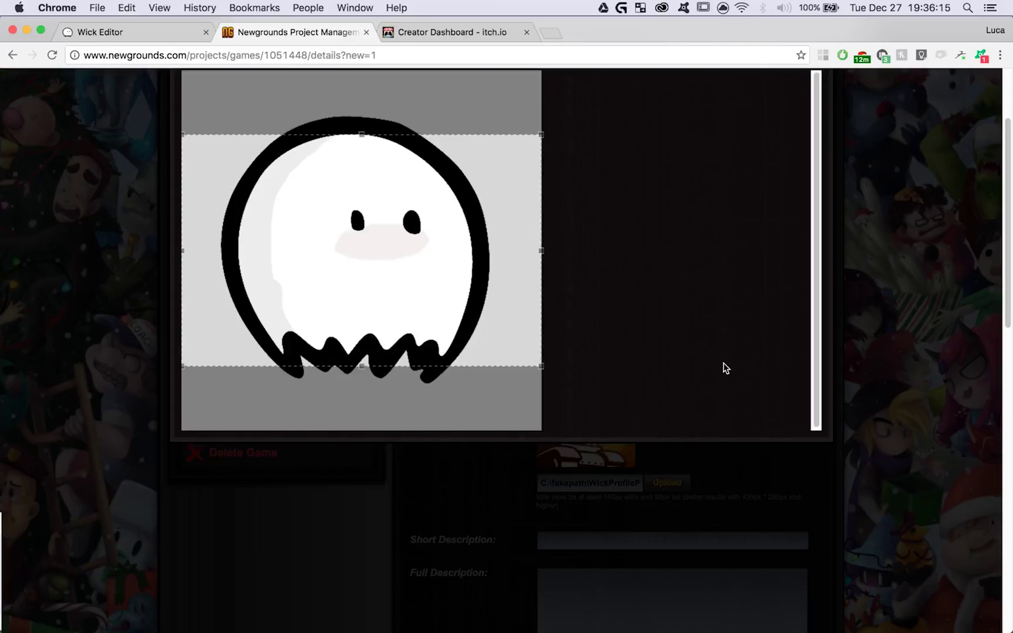
pyautogui.scroll(3, 724, 367)
pyautogui.click(310, 136)
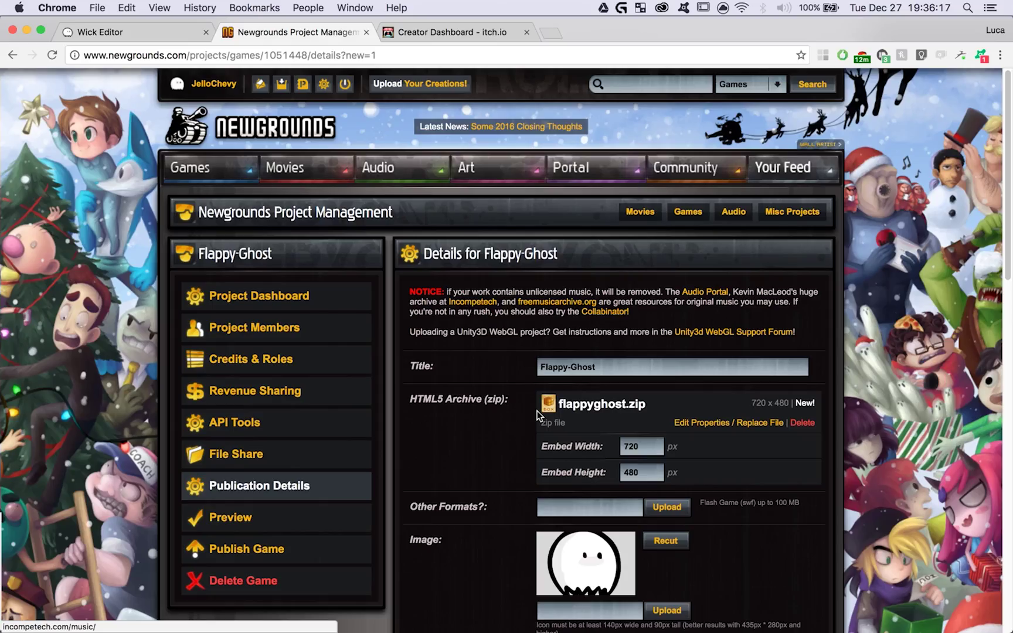
pyautogui.scroll(-3, 537, 410)
# Enter short description "It's Flappin Time!" and full description "Get your flap on"
pyautogui.scroll(-3, 537, 411)
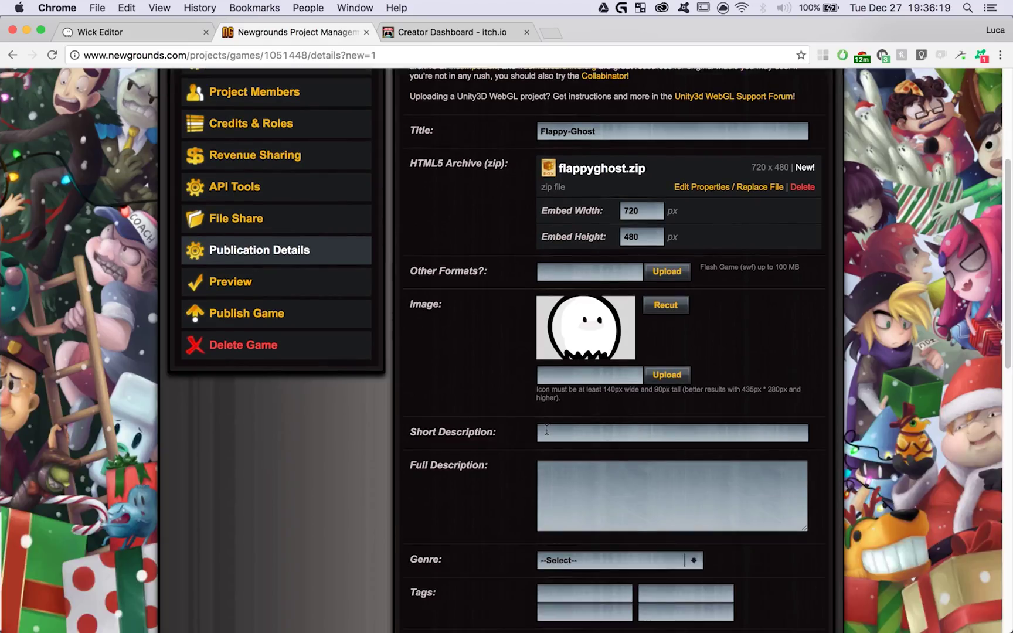
pyautogui.click(546, 430)
pyautogui.write("It's ")
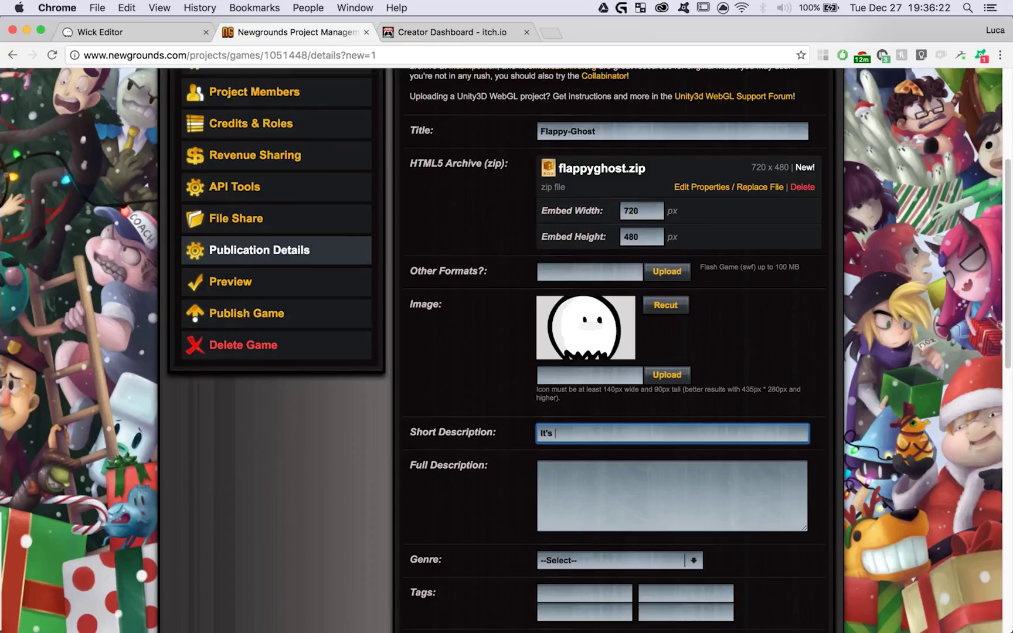
pyautogui.write('Flappin Time!')
pyautogui.press('Tab')
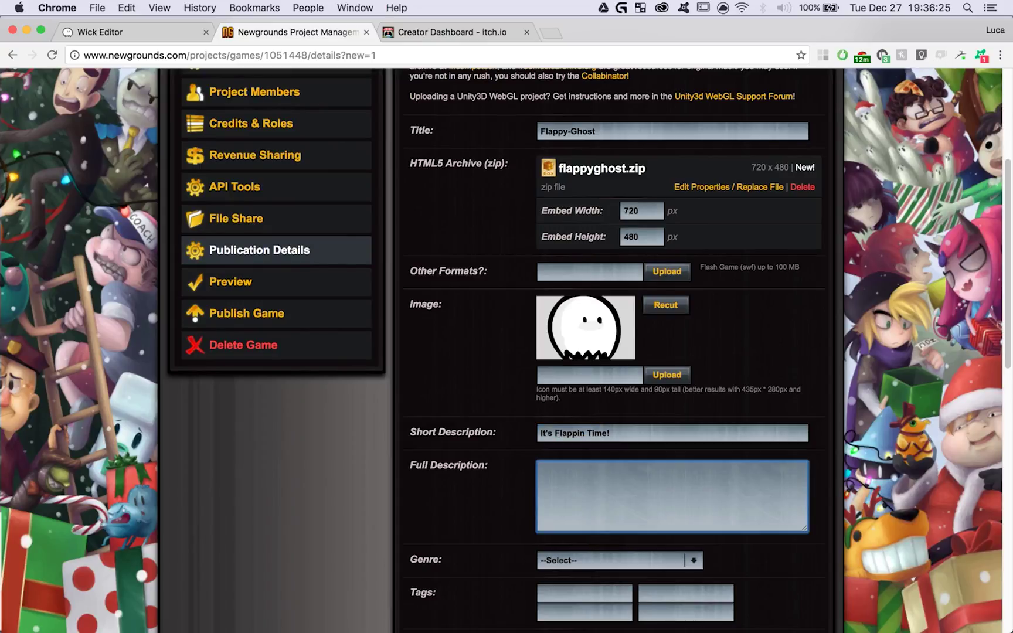
pyautogui.write('Get your flap on')
# Choose genre Skill - Avoid and add the tags Ghost and Spooky
pyautogui.scroll(-3, 650, 424)
pyautogui.click(606, 479)
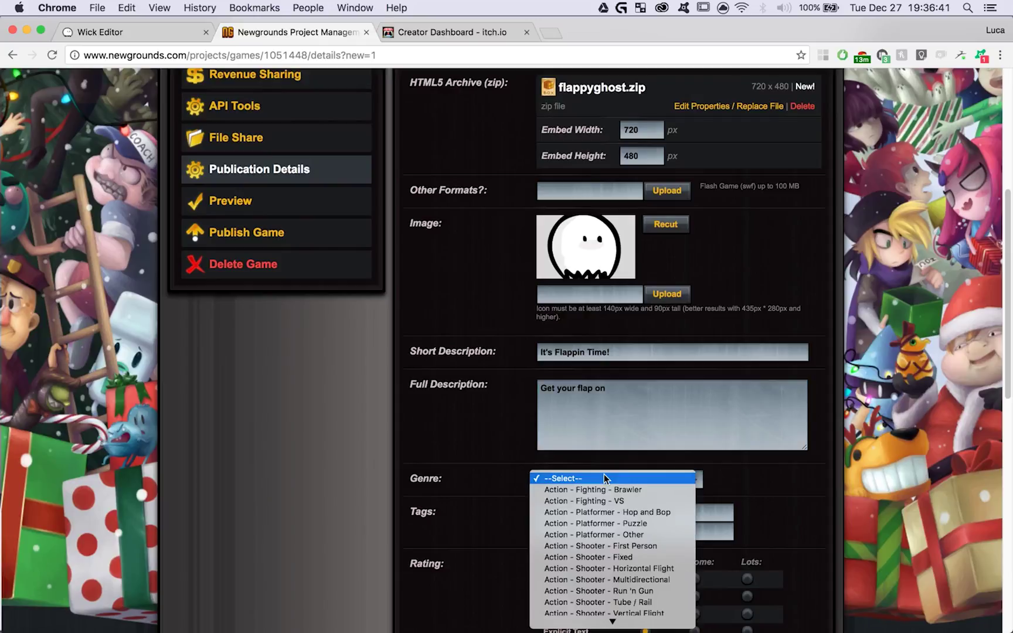
pyautogui.scroll(-10, 605, 575)
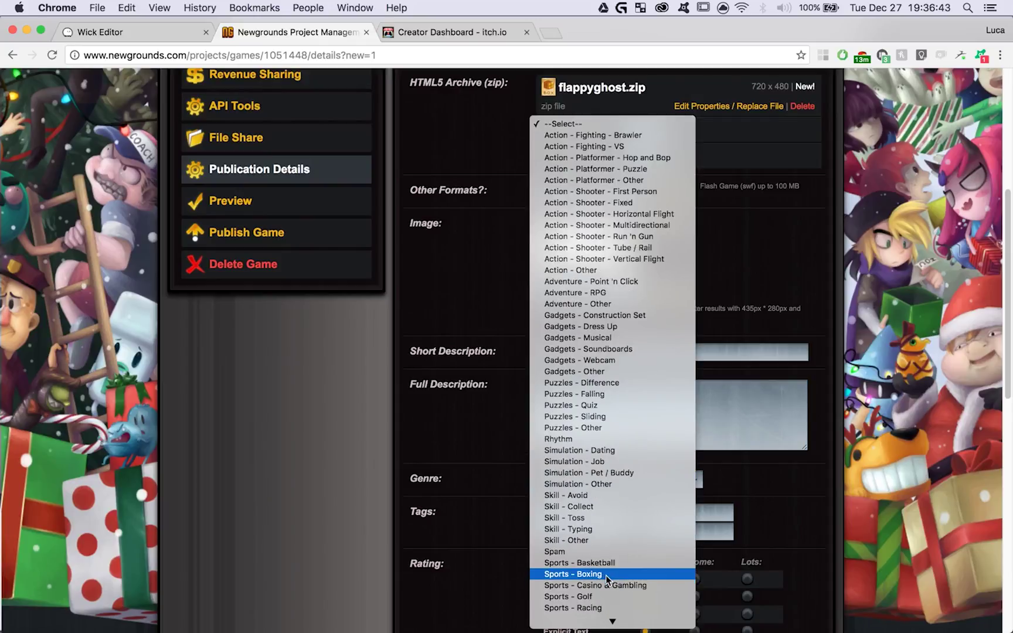
pyautogui.click(625, 495)
pyautogui.click(599, 513)
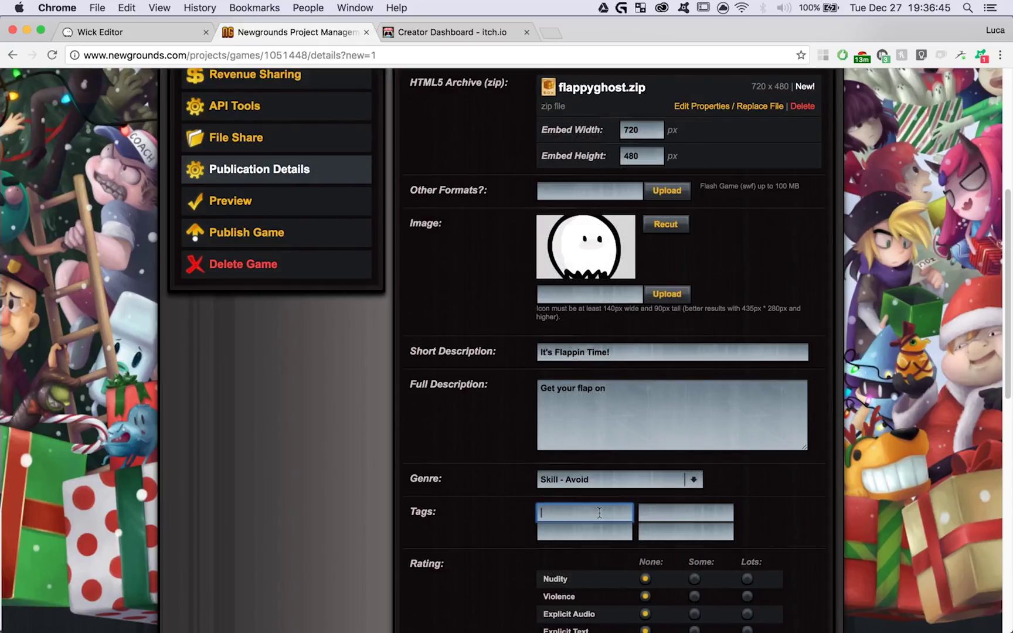
pyautogui.write('Ghost')
pyautogui.press('Tab')
pyautogui.write('Spooky')
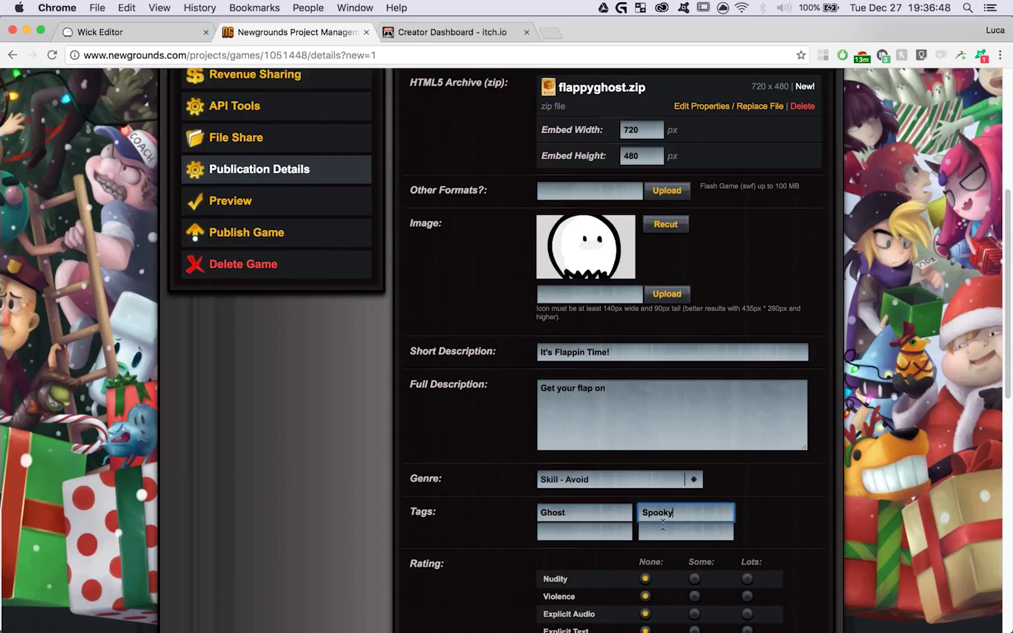
pyautogui.scroll(-3, 662, 525)
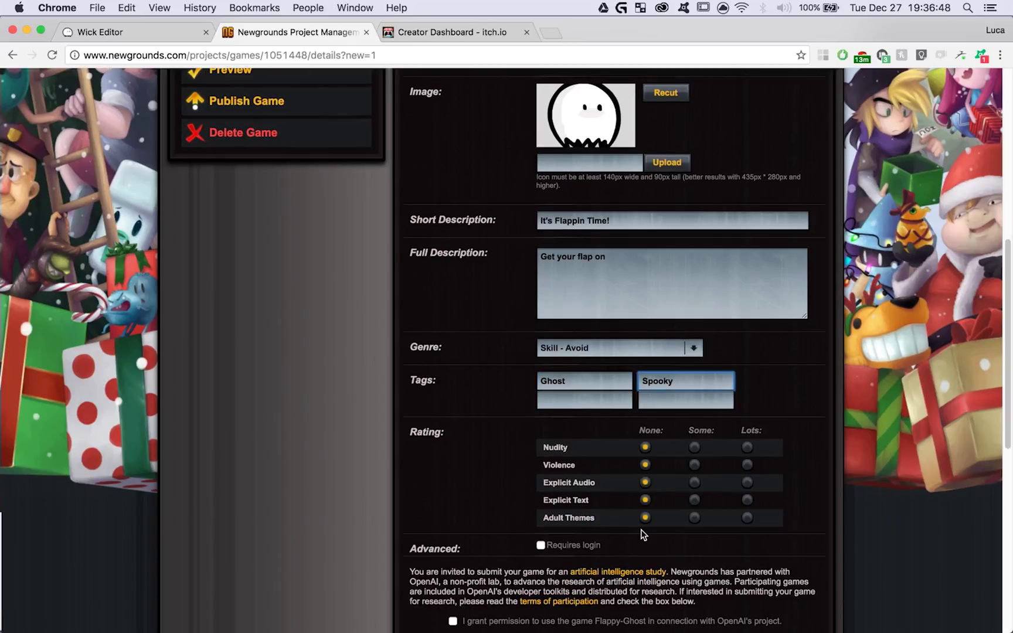
pyautogui.scroll(-5, 632, 464)
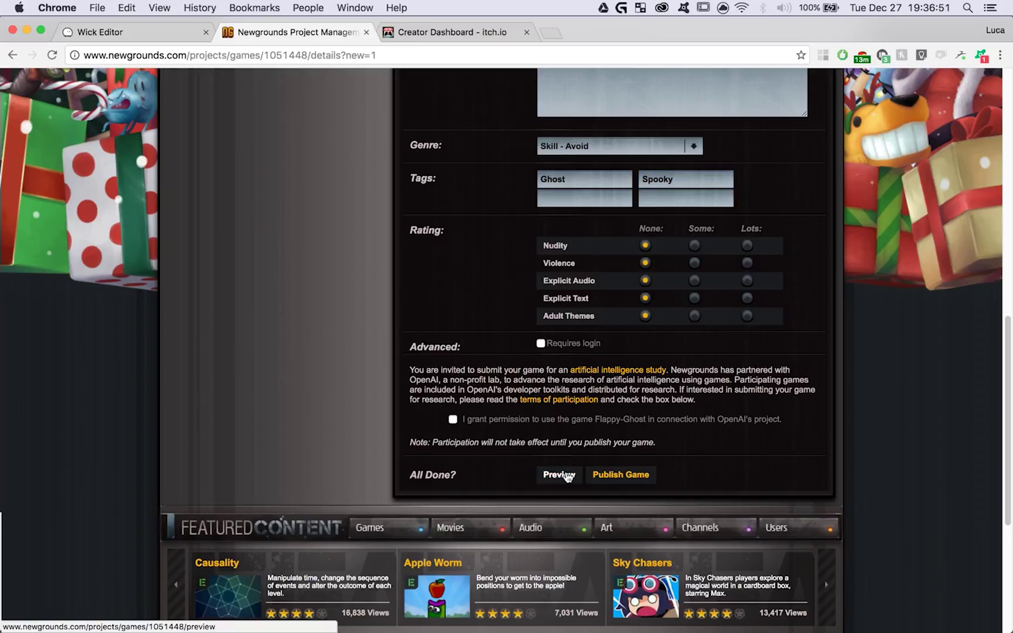
# Preview Flappy-Ghost, play until game over, then go to the publish page
pyautogui.click(562, 475)
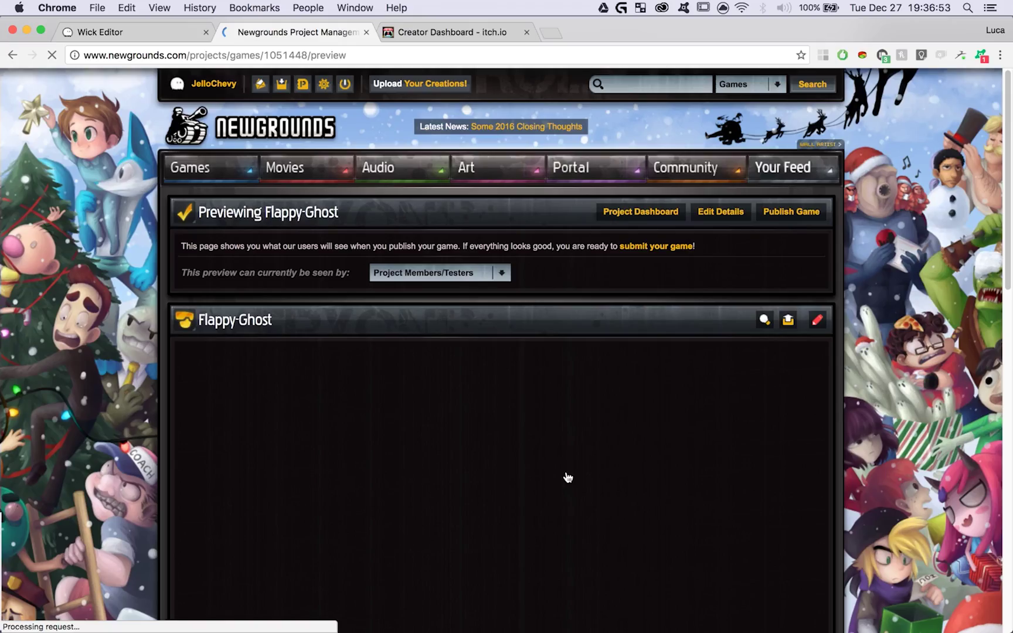
pyautogui.scroll(-2, 478, 455)
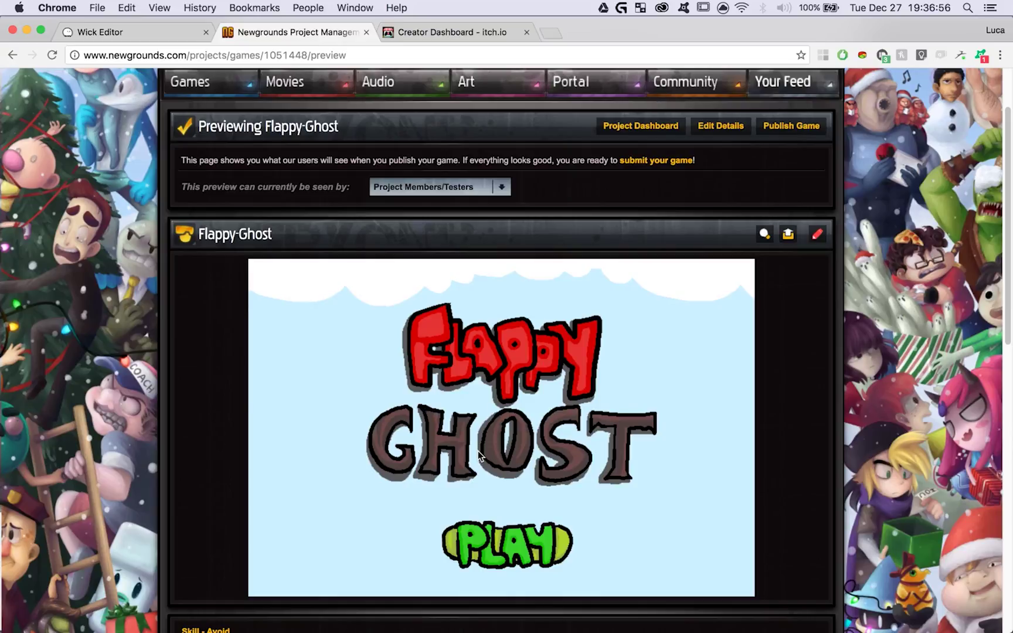
pyautogui.click(434, 478)
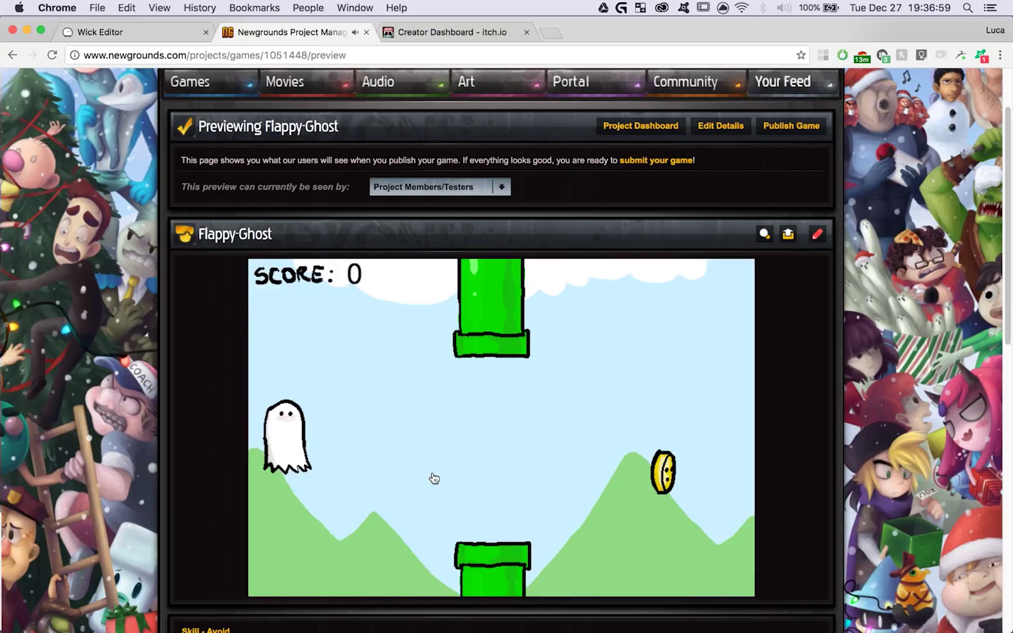
pyautogui.click(434, 477)
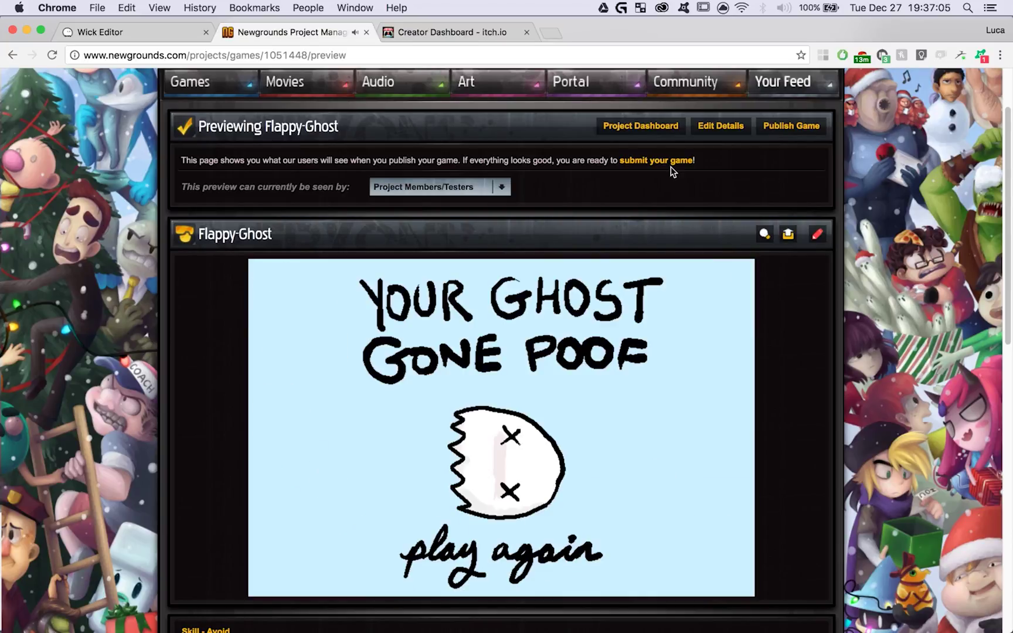
pyautogui.click(672, 162)
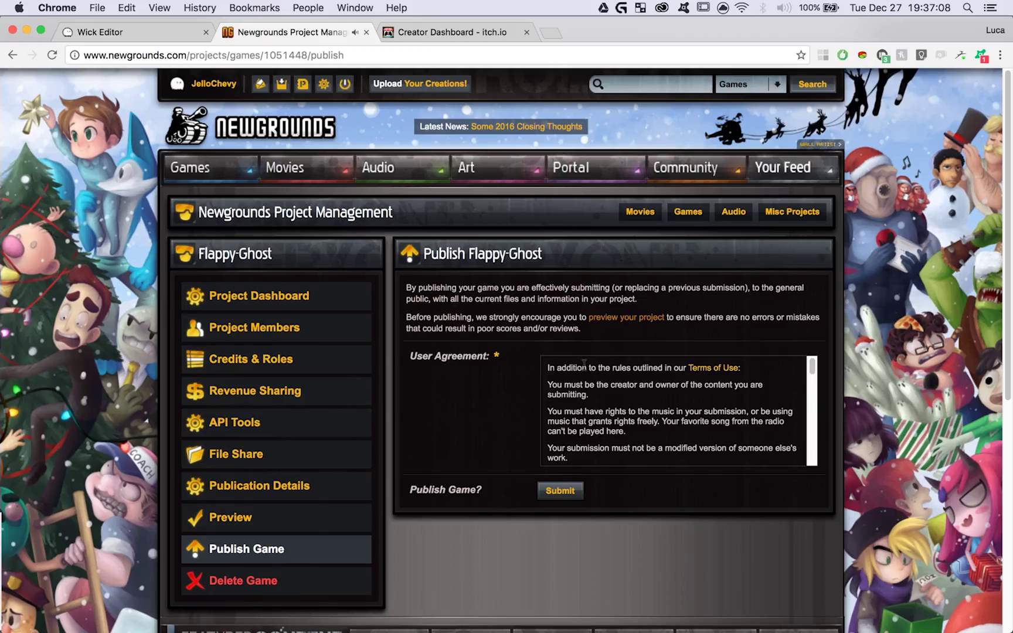
# Scroll through the user agreement on the Publish Flappy-Ghost page
pyautogui.scroll(-3, 585, 386)
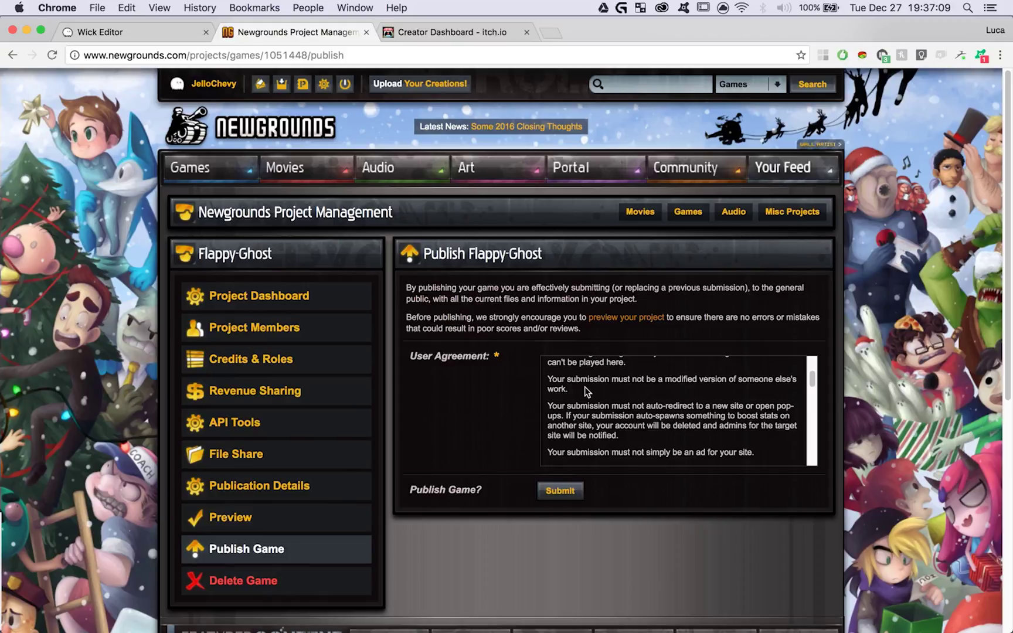
pyautogui.scroll(-2, 585, 386)
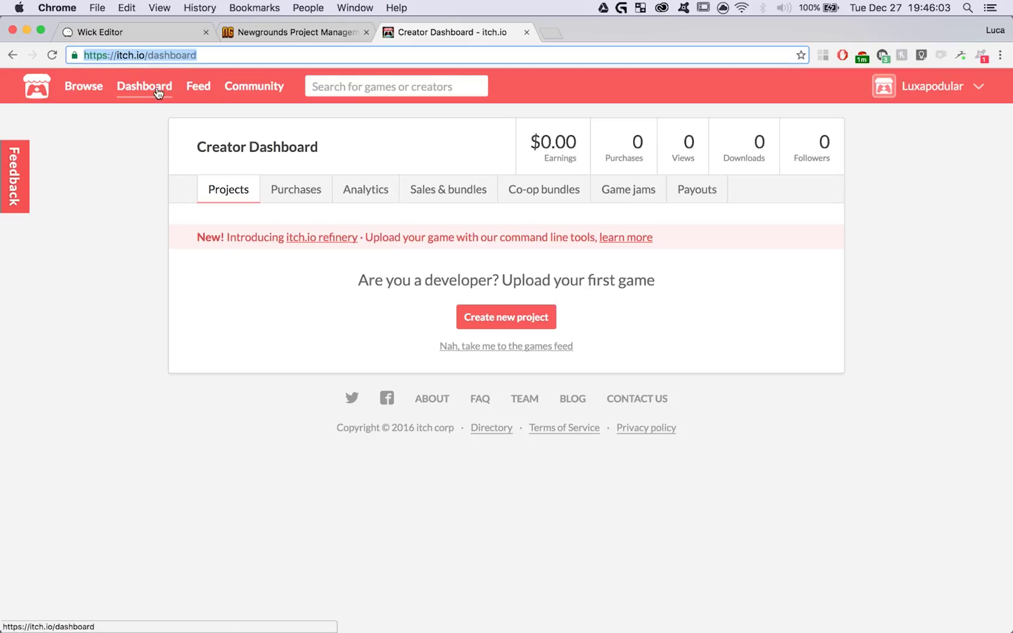
# Create a new itch.io project titled Flappy-Ghost
pyautogui.click(507, 320)
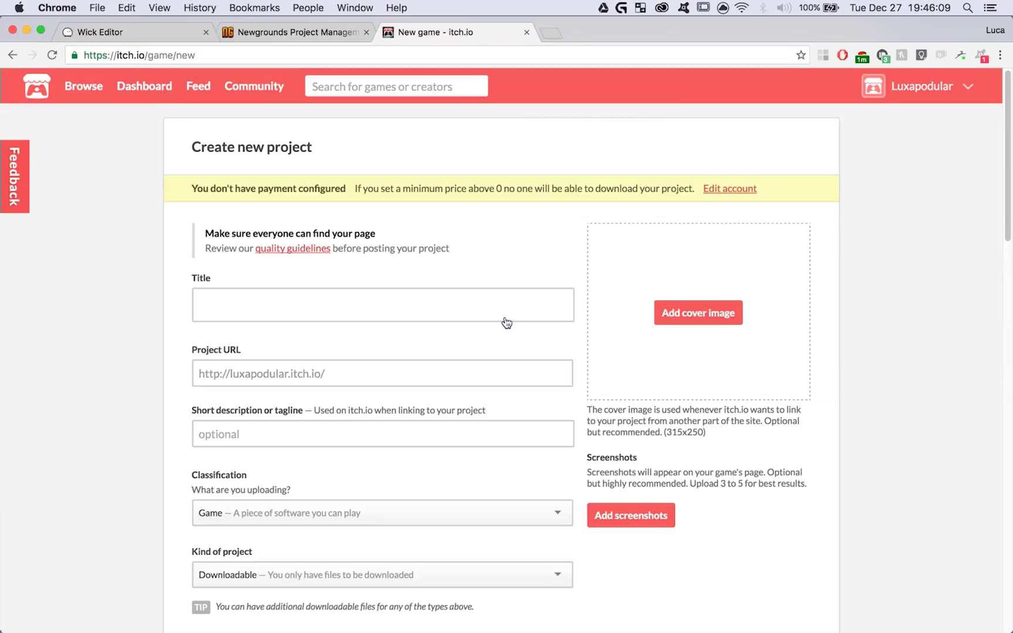
pyautogui.click(505, 312)
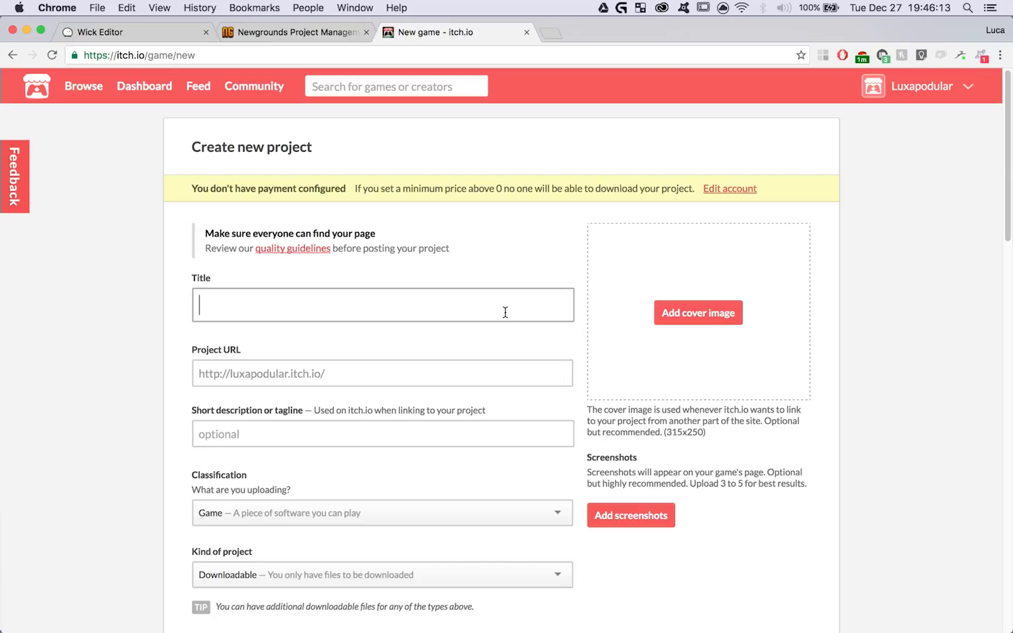
pyautogui.write('Flappy-Ghost')
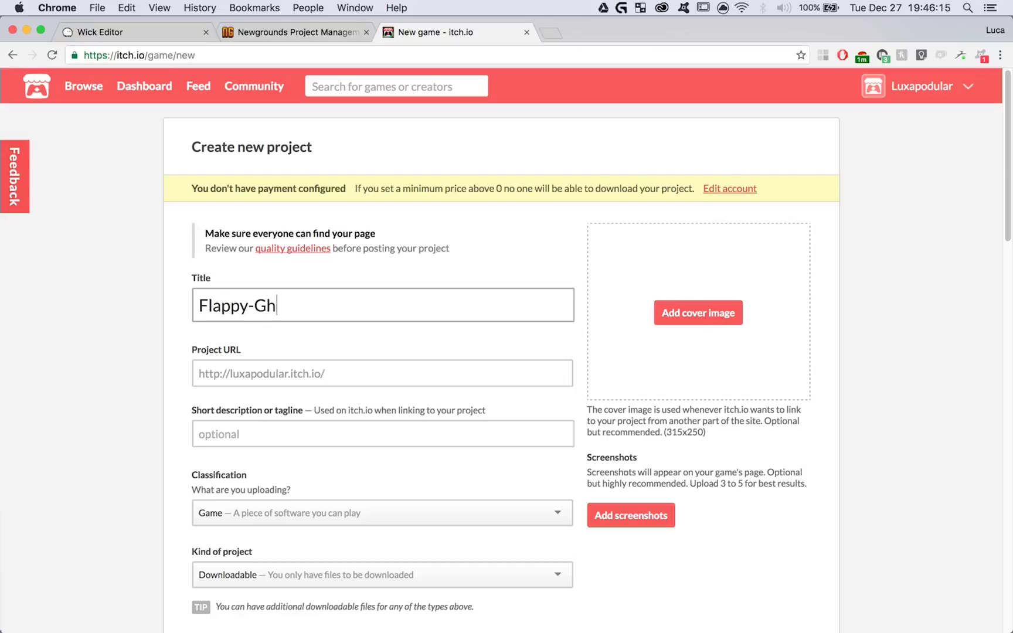
pyautogui.click(411, 381)
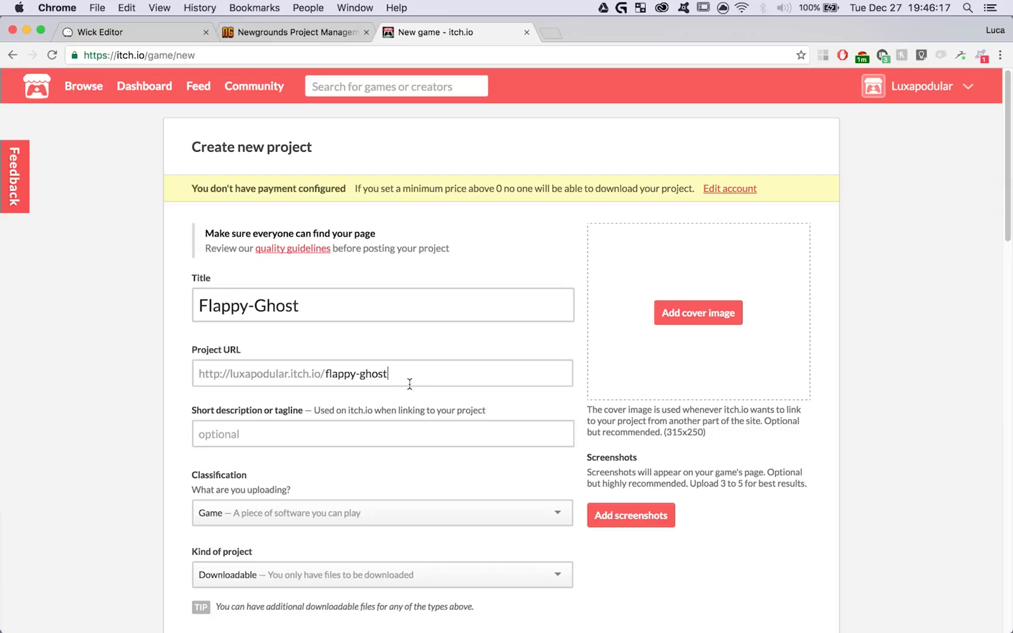
# Add WickProfilePic.png as the cover image and enter the tagline 'It's Flappin' Time'
pyautogui.click(683, 319)
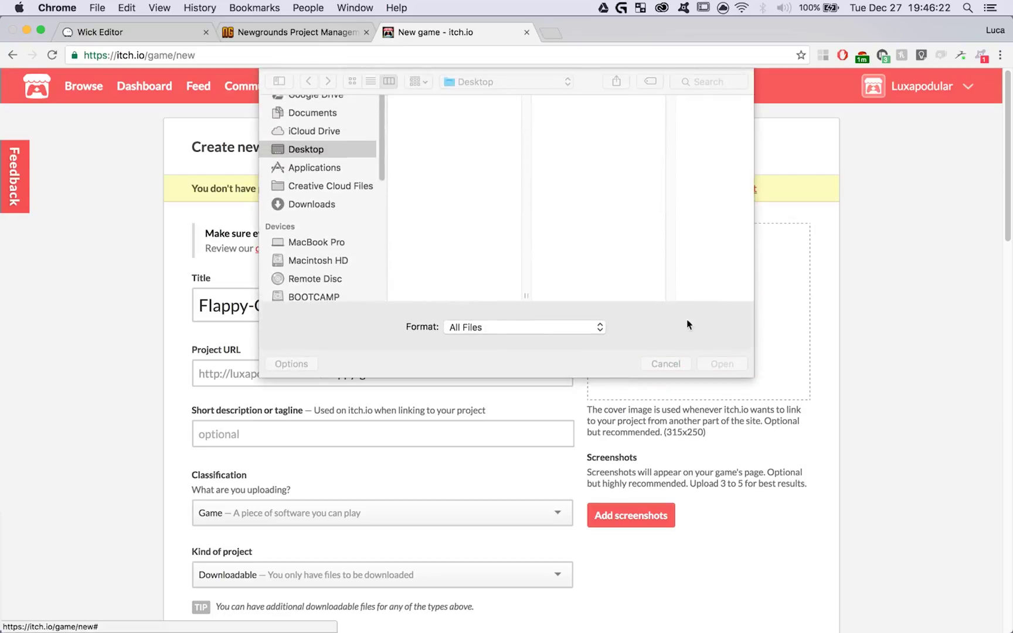
pyautogui.click(449, 216)
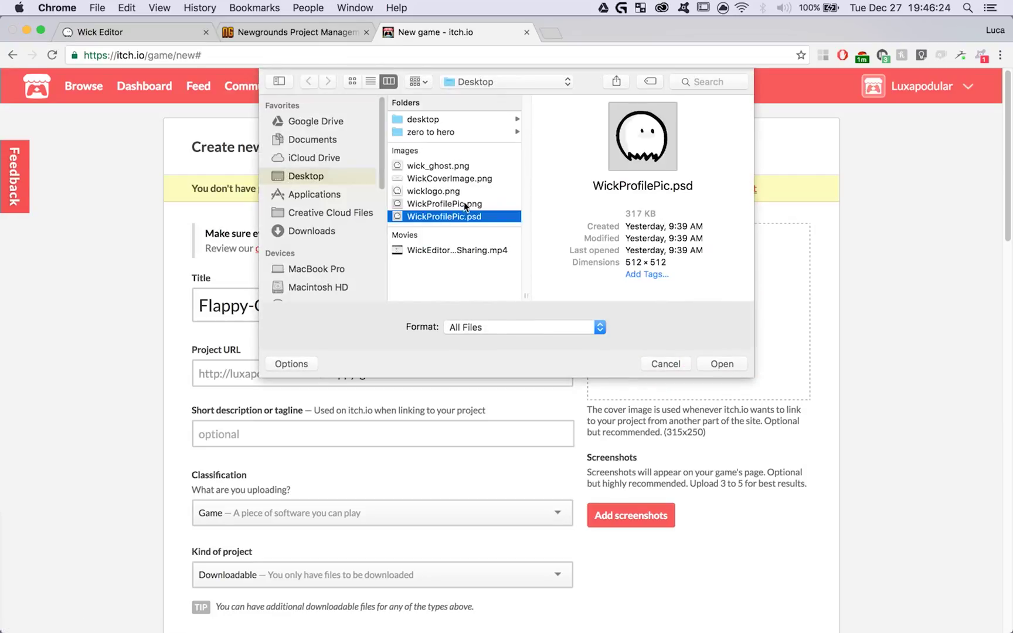
pyautogui.click(464, 203)
pyautogui.click(722, 363)
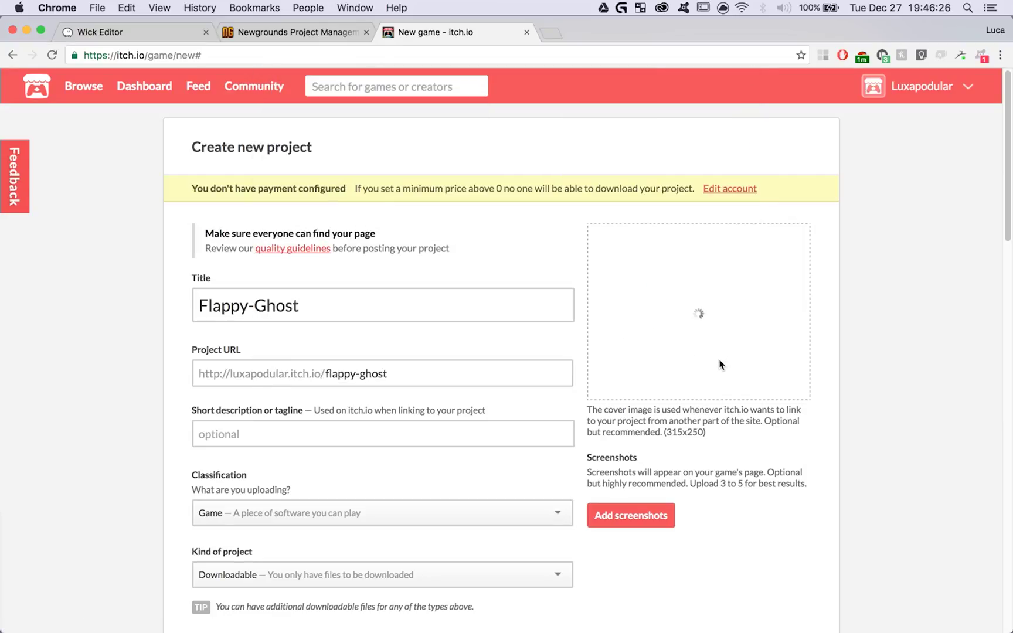
pyautogui.click(322, 434)
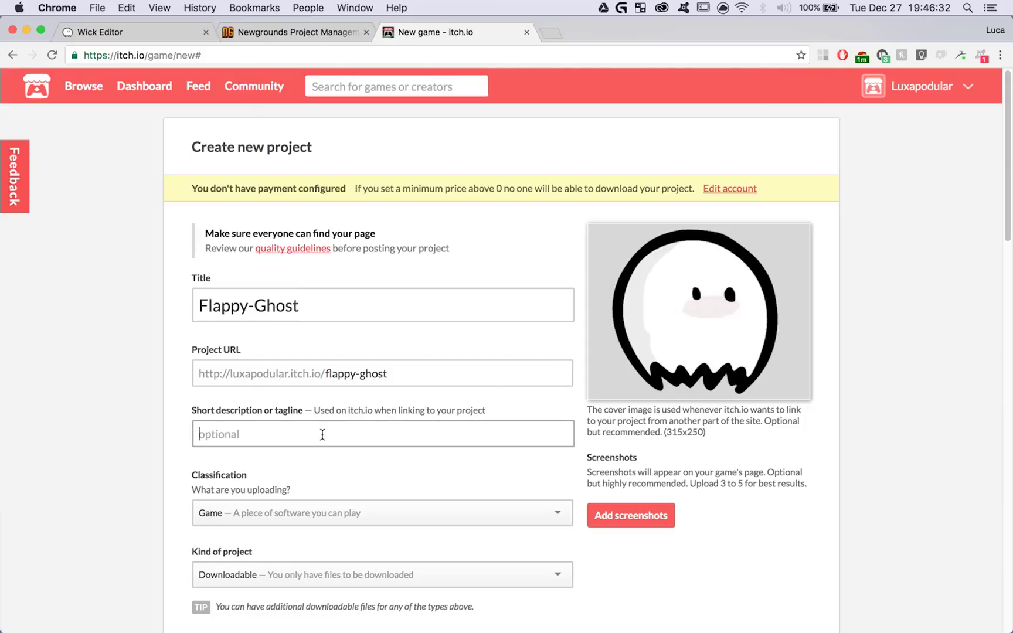
pyautogui.write("It's Flappin' Time")
# Keep the classification as Game and set the project kind to HTML
pyautogui.scroll(-3, 335, 486)
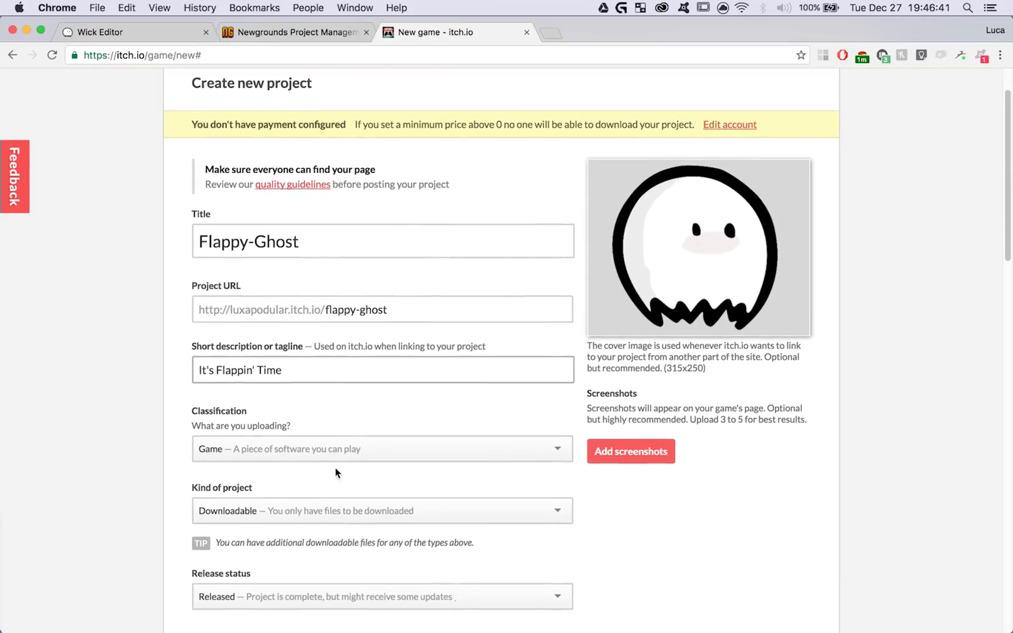
pyautogui.scroll(-2, 272, 422)
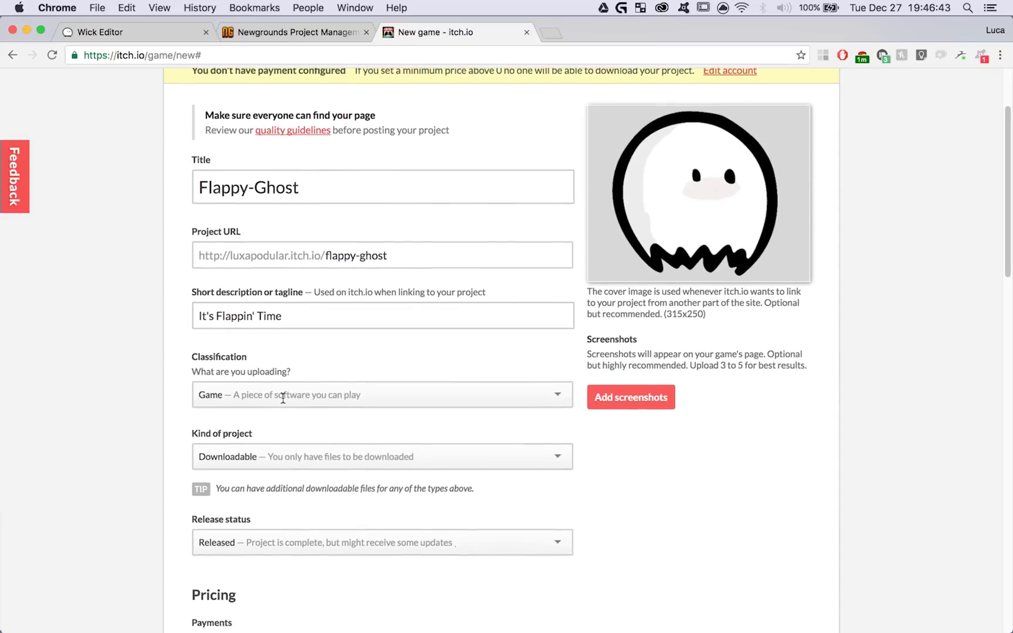
pyautogui.click(283, 397)
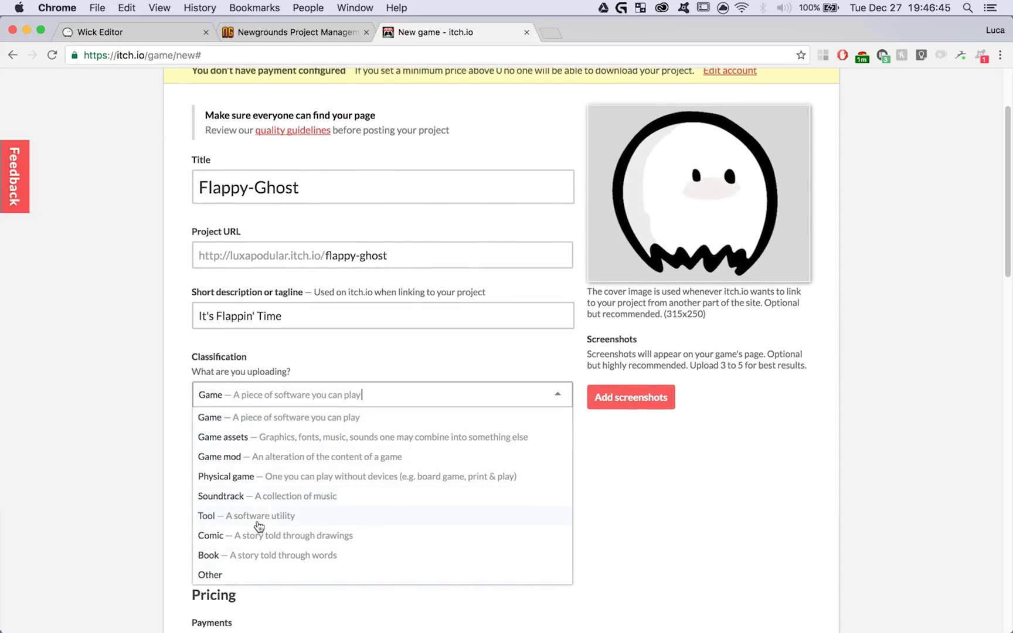
pyautogui.click(302, 373)
pyautogui.scroll(-3, 311, 422)
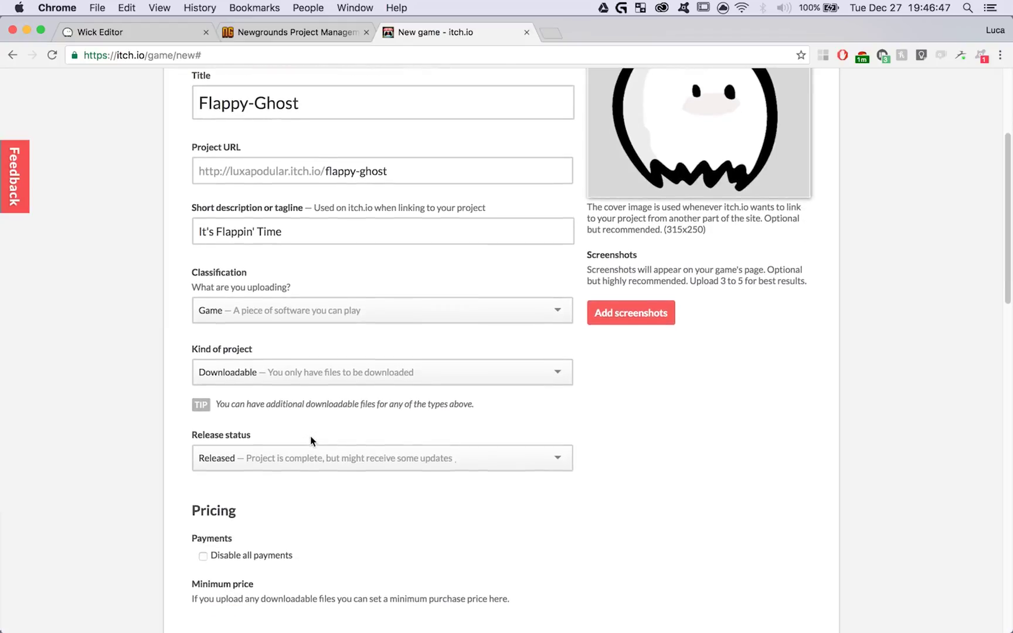
pyautogui.click(336, 368)
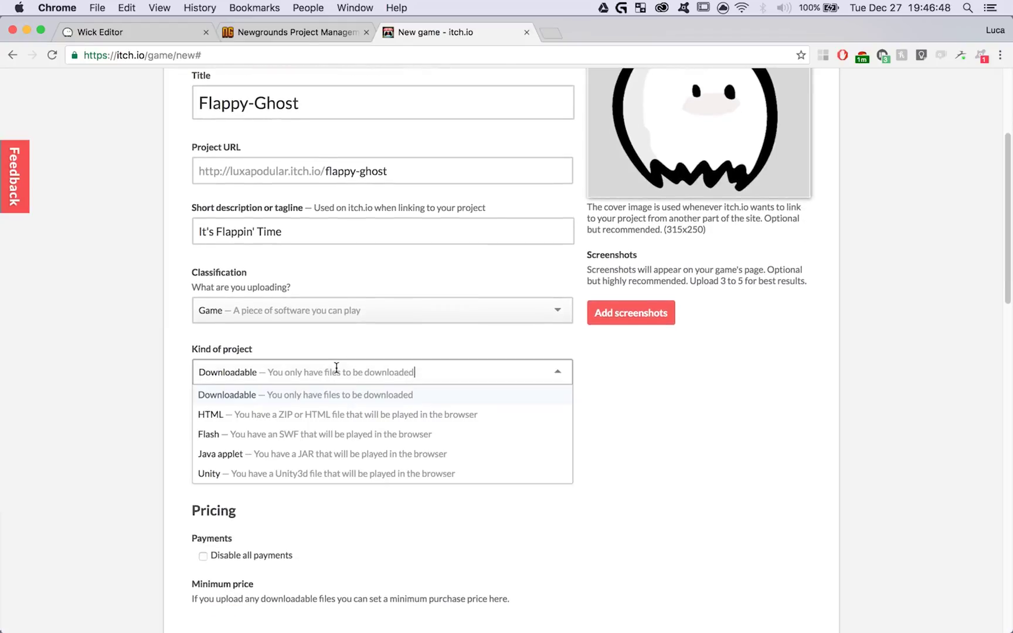
pyautogui.click(312, 413)
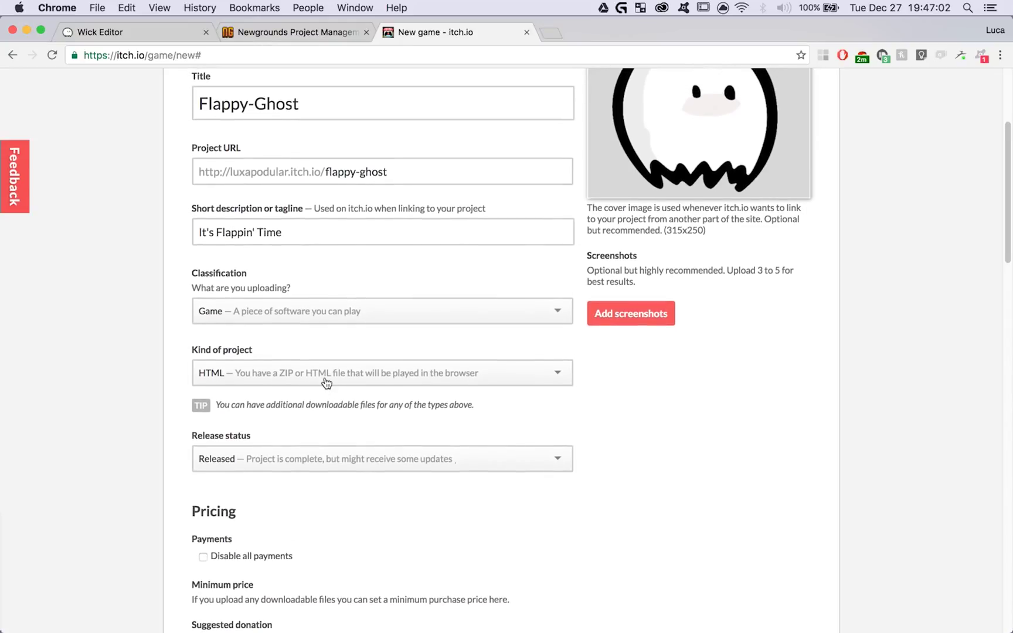
# Keep the release status as Released and disable all payments
pyautogui.scroll(-1, 327, 383)
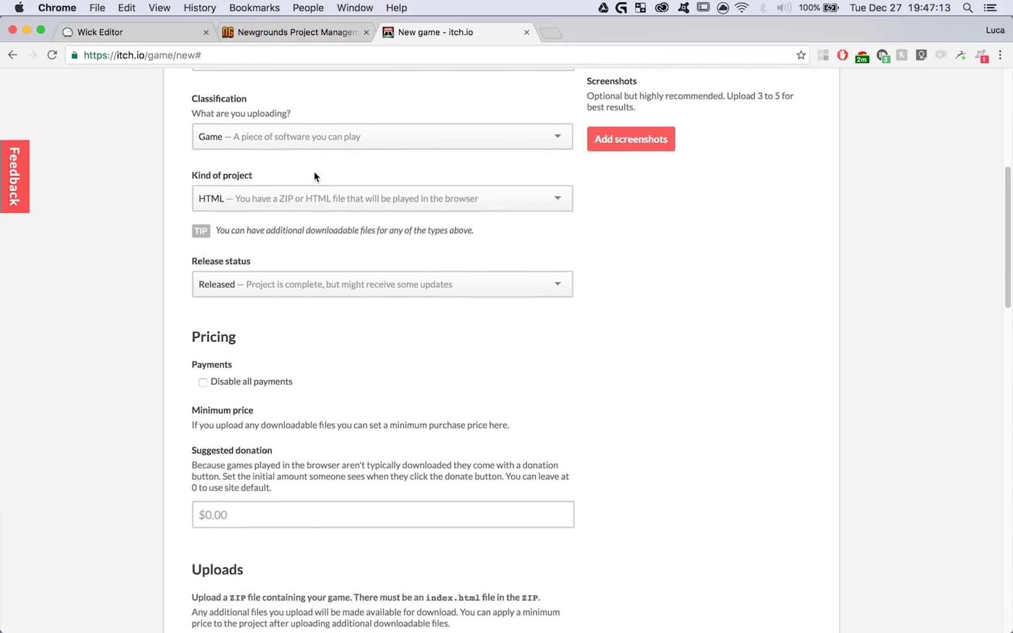
pyautogui.scroll(-1, 283, 257)
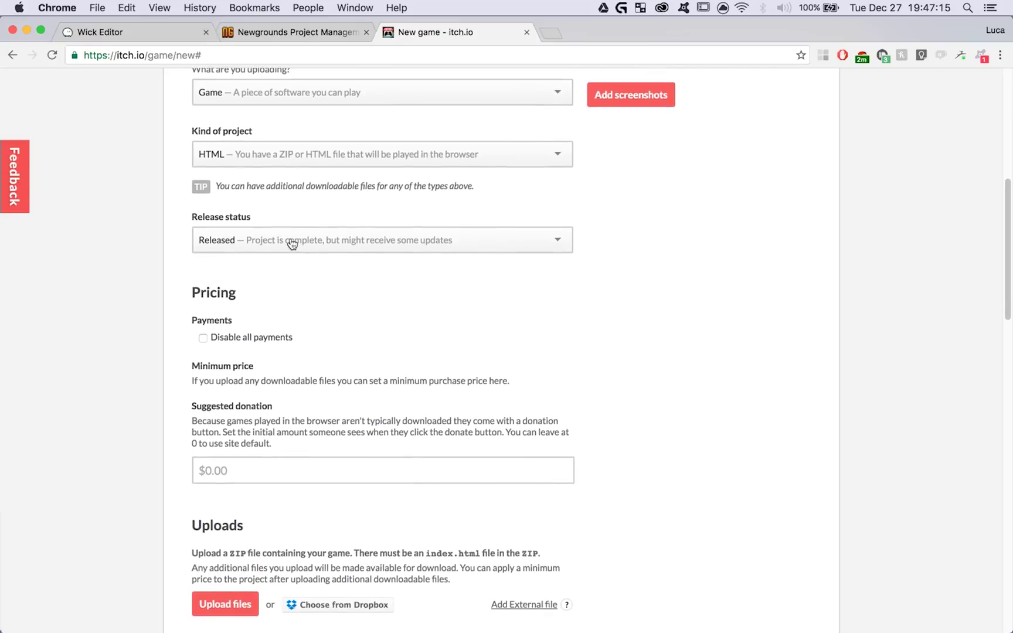
pyautogui.click(279, 245)
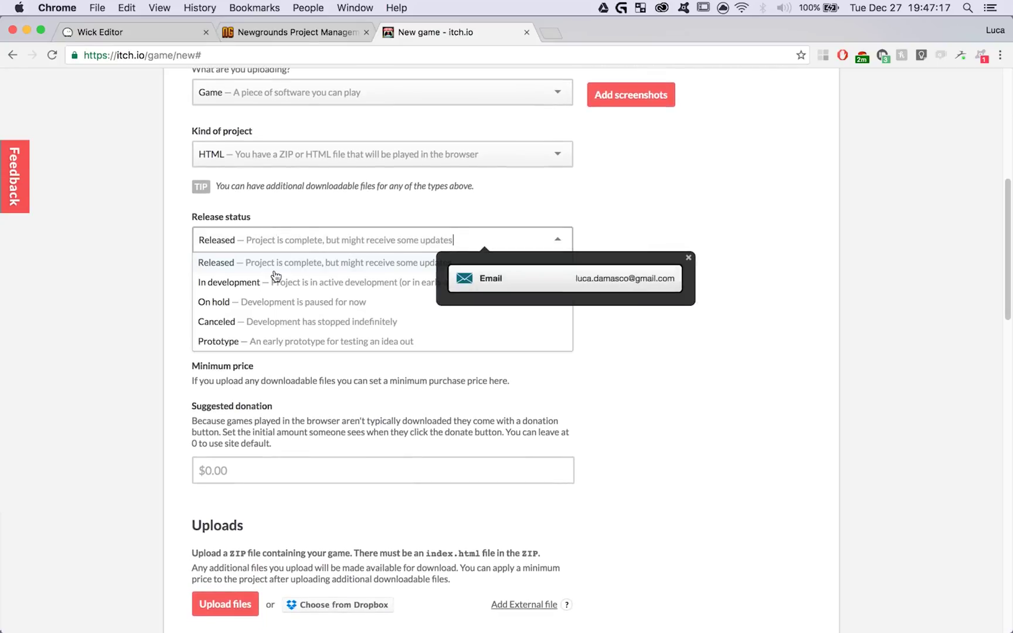
pyautogui.click(122, 252)
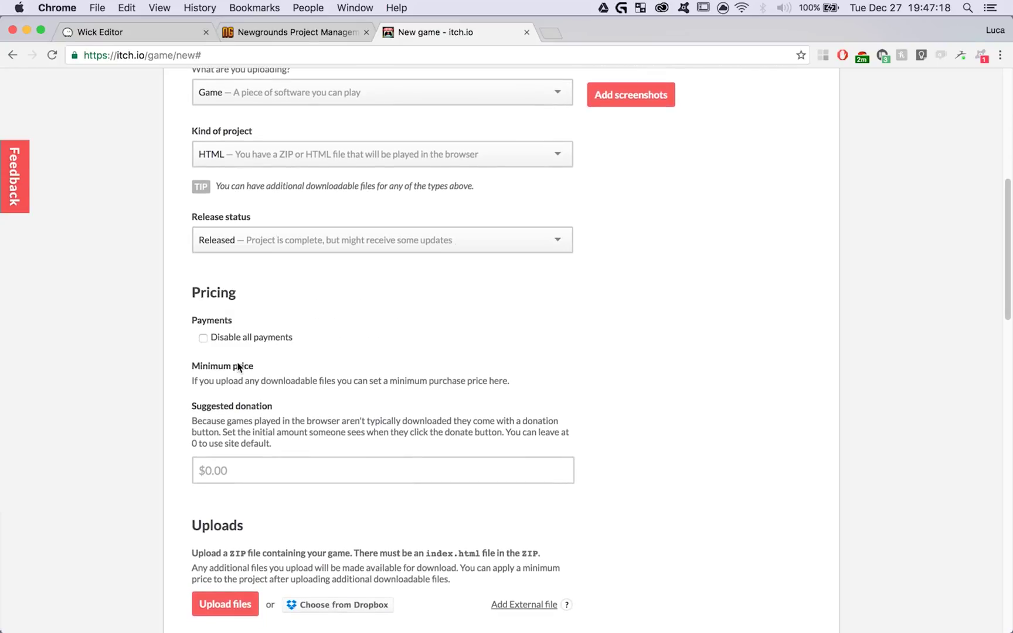
pyautogui.click(203, 338)
pyautogui.scroll(-3, 276, 322)
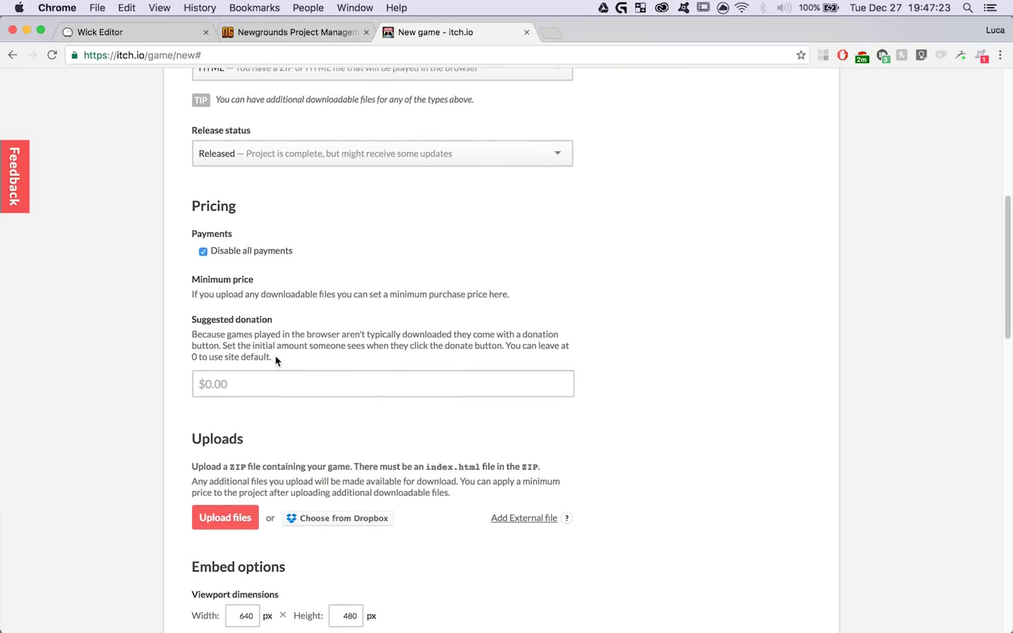
# Upload FlappyGhost.zip from the Downloads folder to the project
pyautogui.scroll(-6, 275, 360)
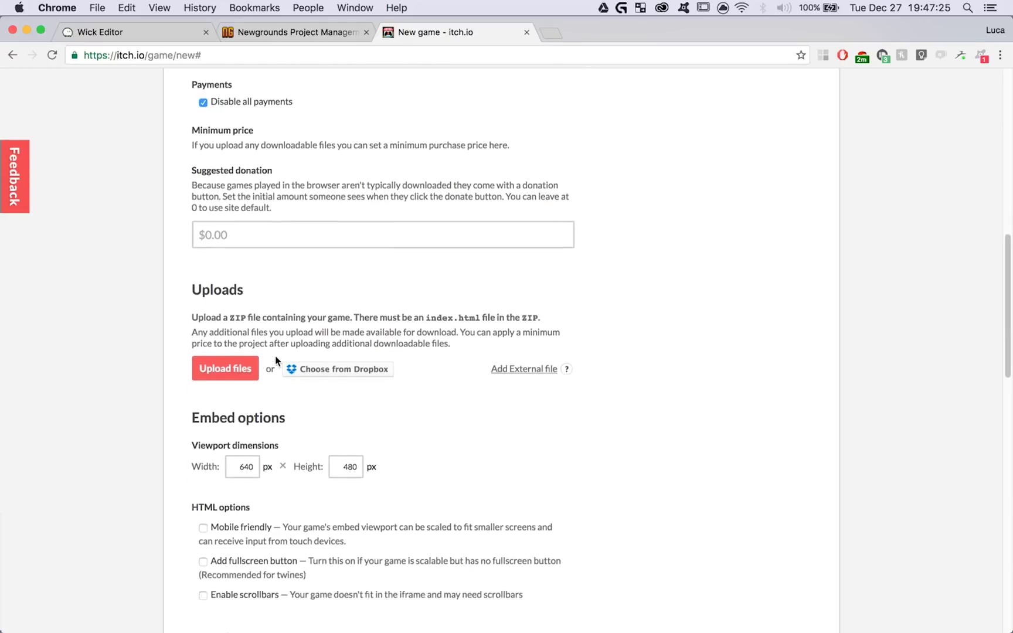
pyautogui.click(232, 330)
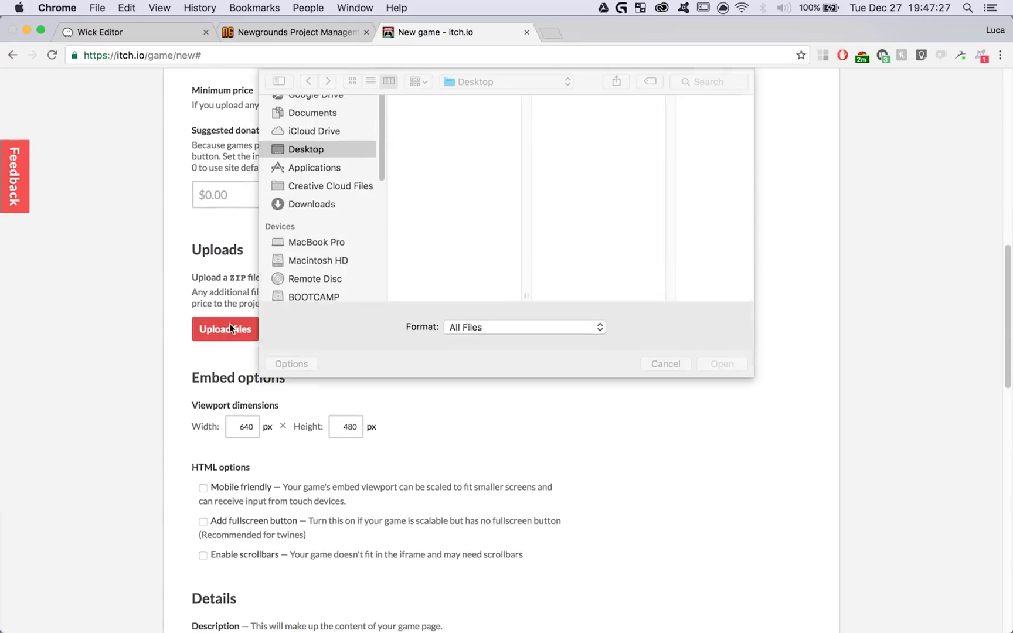
pyautogui.click(331, 227)
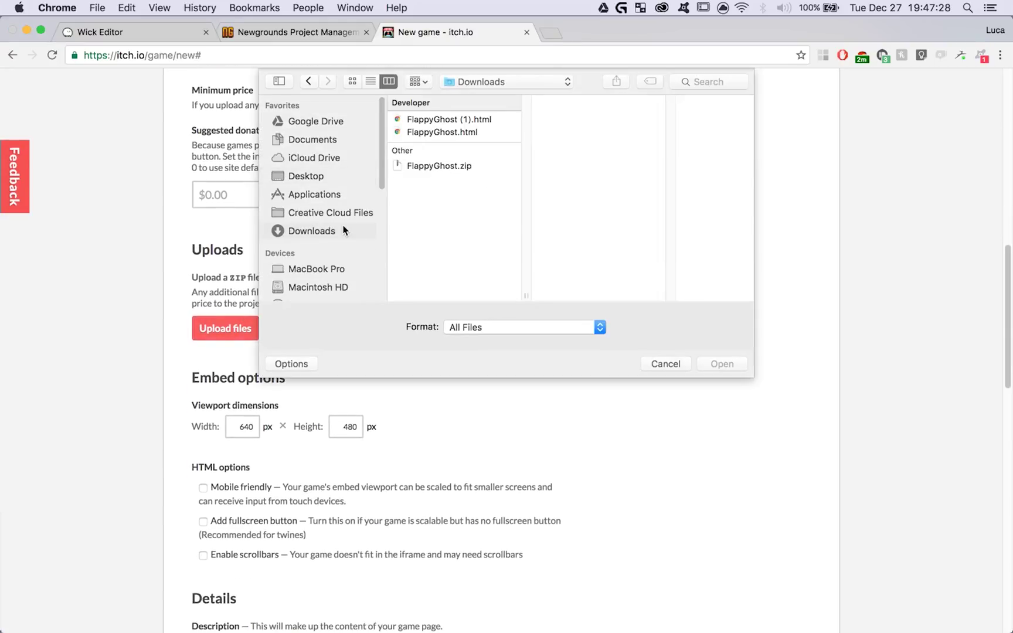
pyautogui.click(465, 166)
pyautogui.click(739, 368)
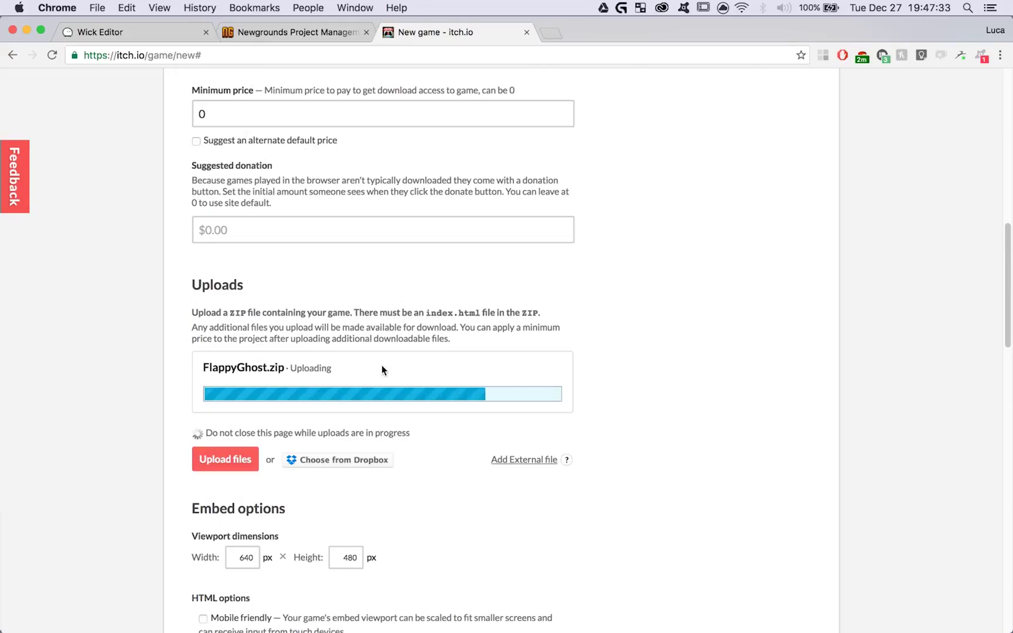
# Mark FlappyGhost.zip as played in the browser with a 720 px viewport width
pyautogui.scroll(-5, 322, 420)
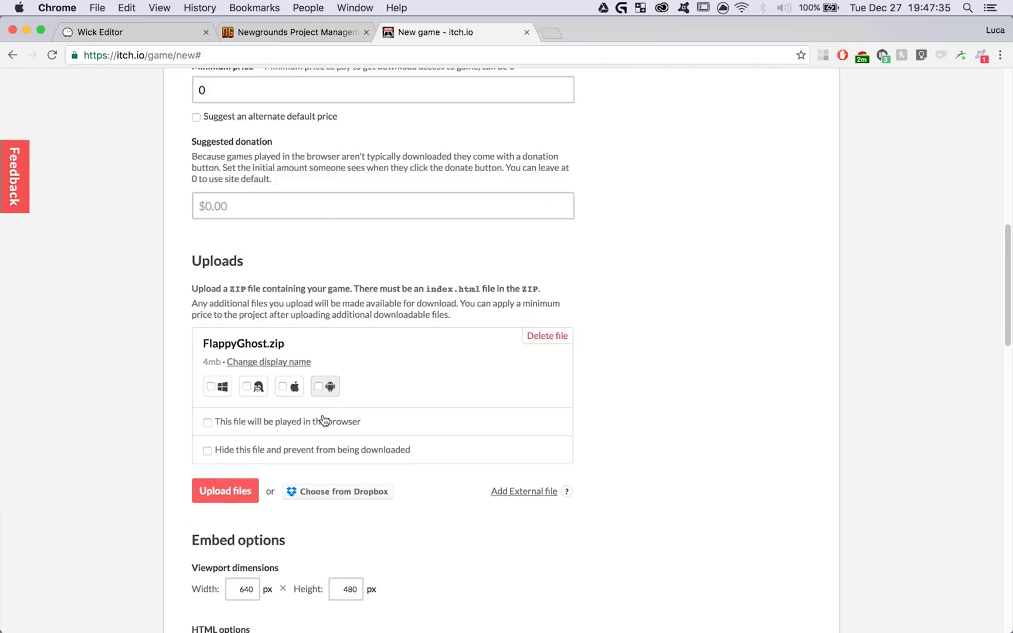
pyautogui.click(205, 322)
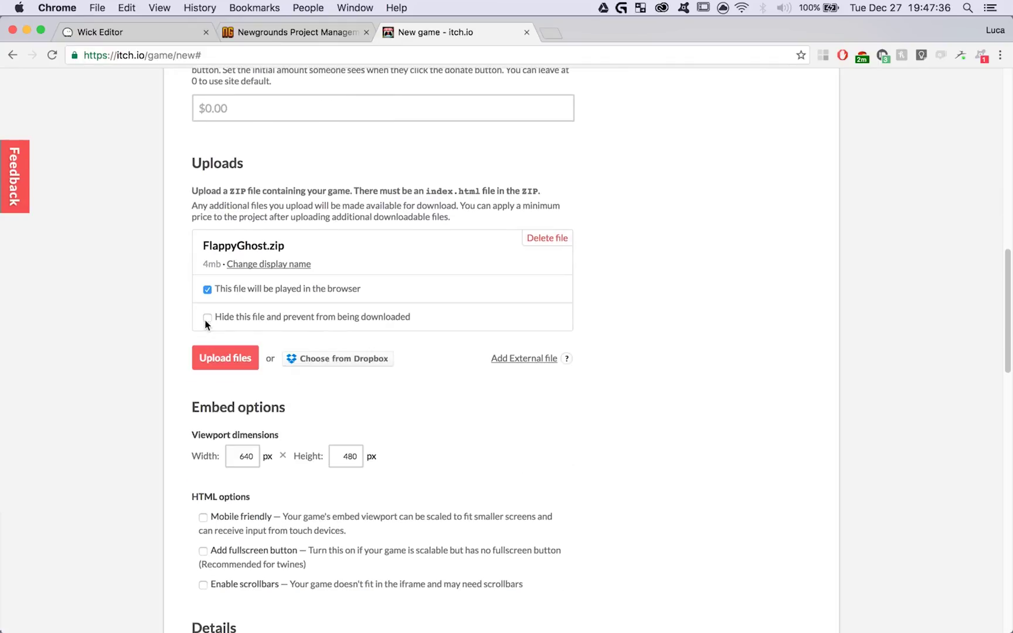
pyautogui.doubleClick(244, 460)
pyautogui.write('720')
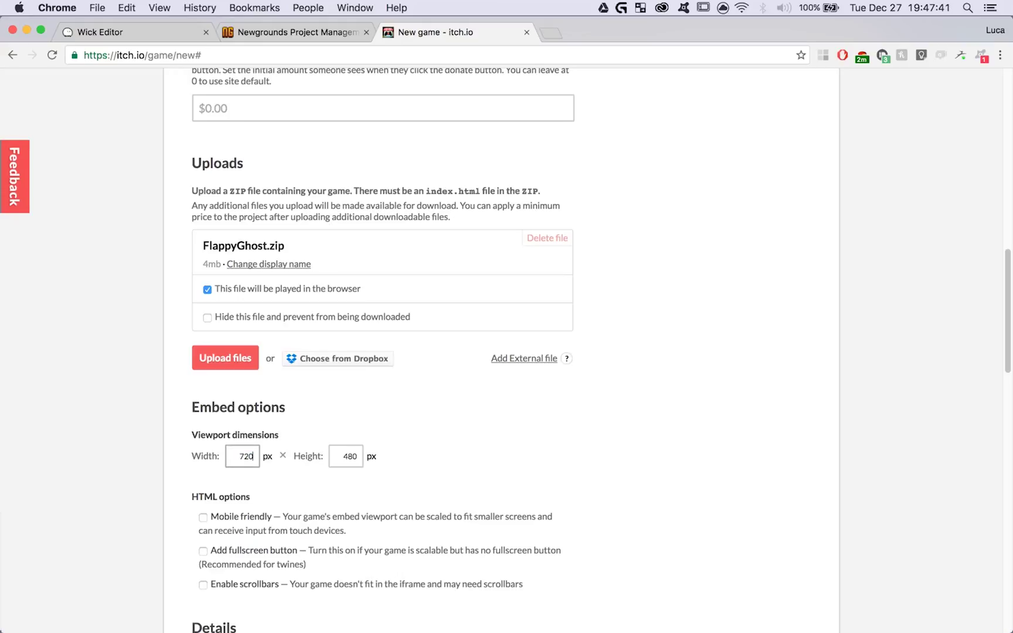
pyautogui.doubleClick(239, 460)
pyautogui.scroll(-3, 259, 445)
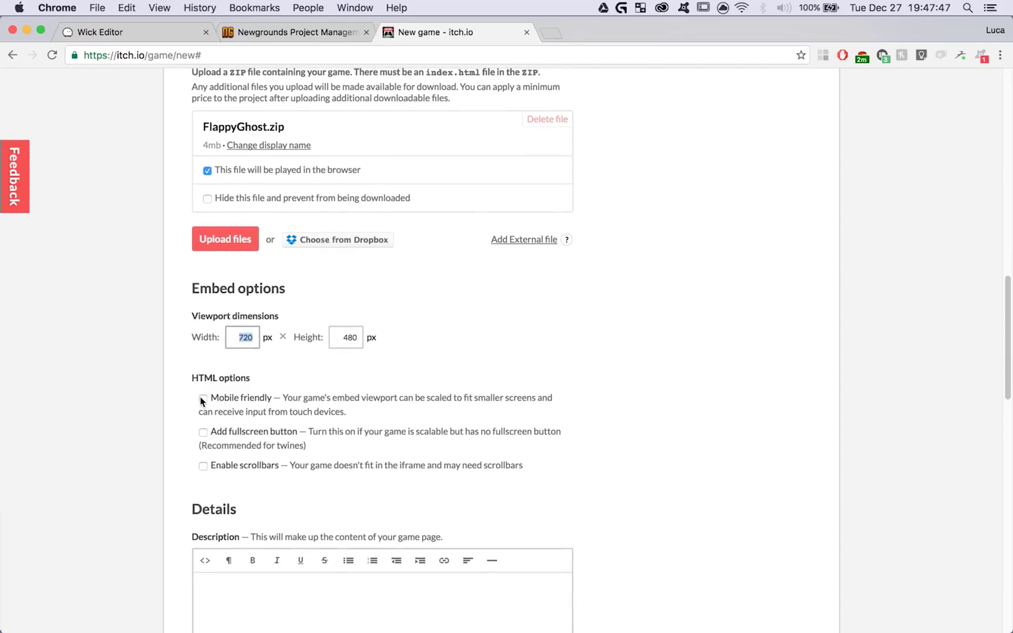
# Make the game embed mobile friendly and set the genre to Other
pyautogui.click(203, 334)
pyautogui.scroll(-5, 253, 393)
pyautogui.scroll(-2, 254, 392)
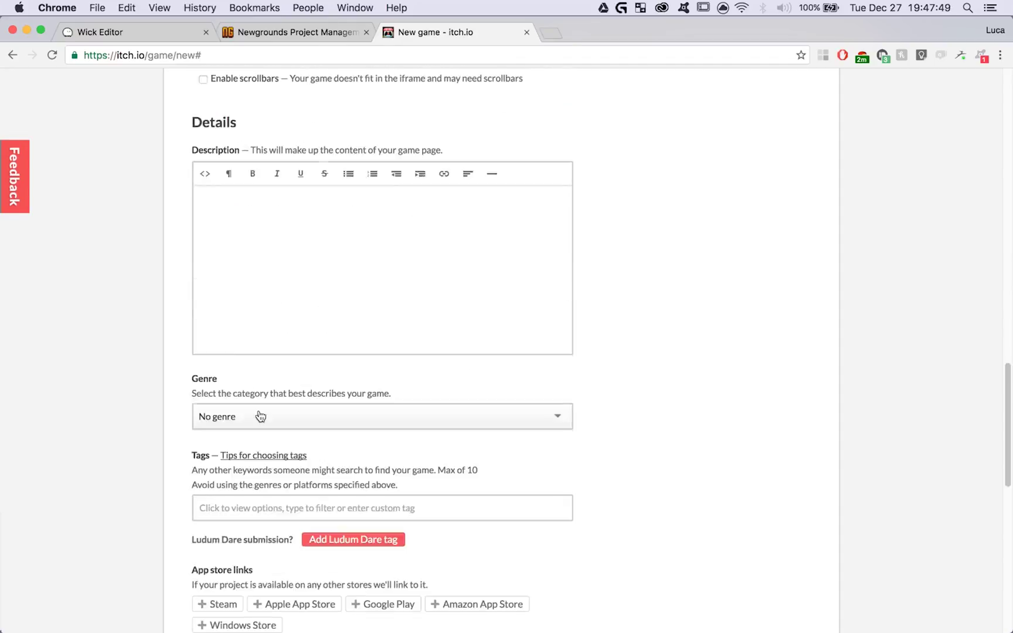
pyautogui.click(260, 413)
pyautogui.scroll(-2, 258, 446)
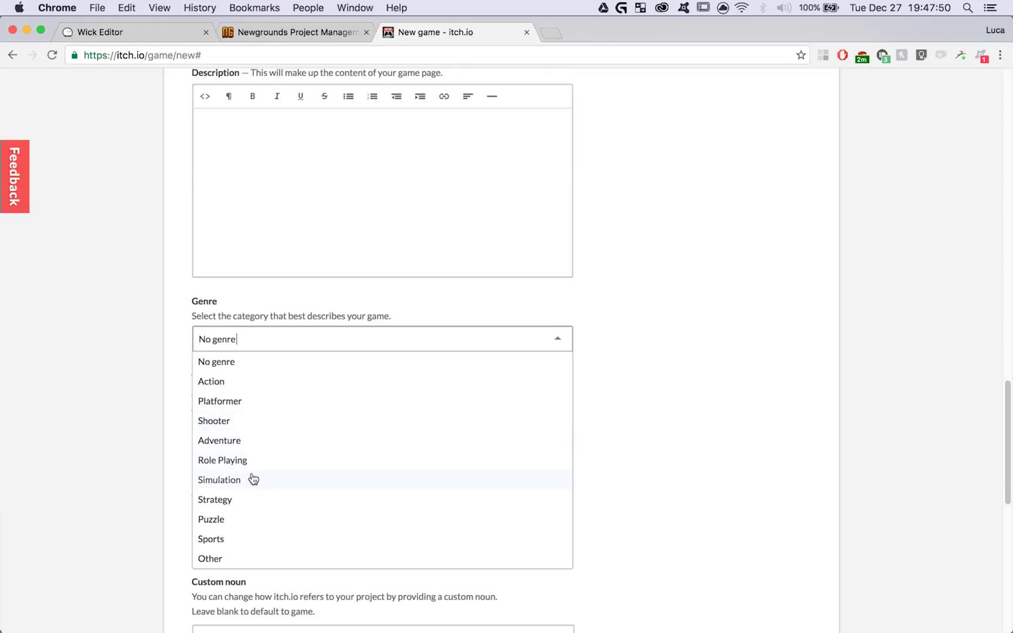
pyautogui.click(244, 556)
# Leave the tags empty and enable comments on the project page
pyautogui.scroll(-2, 202, 472)
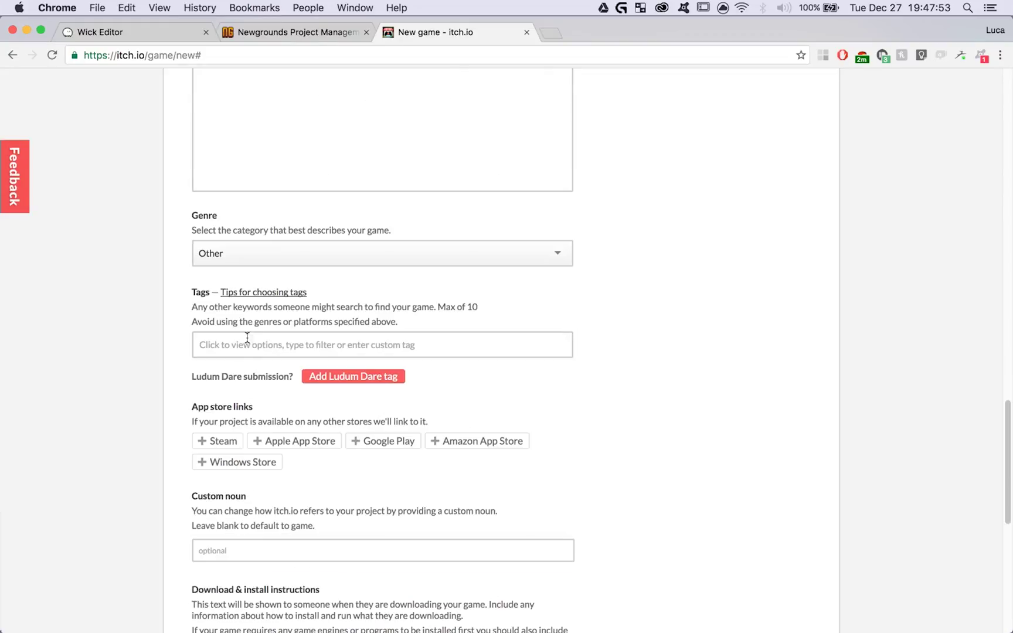
pyautogui.click(206, 355)
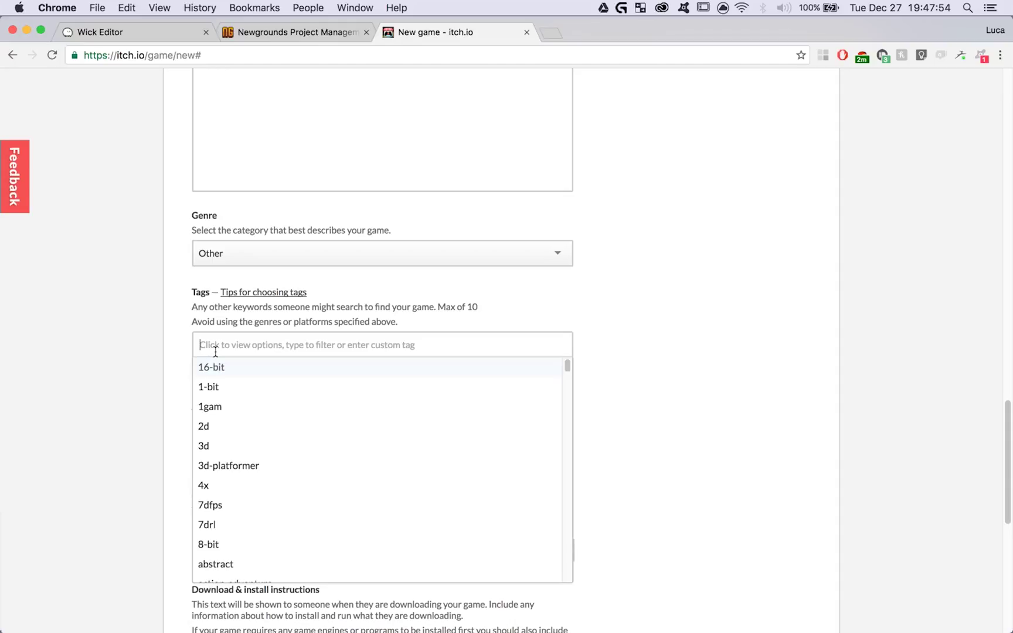
pyautogui.click(102, 367)
pyautogui.scroll(-5, 103, 367)
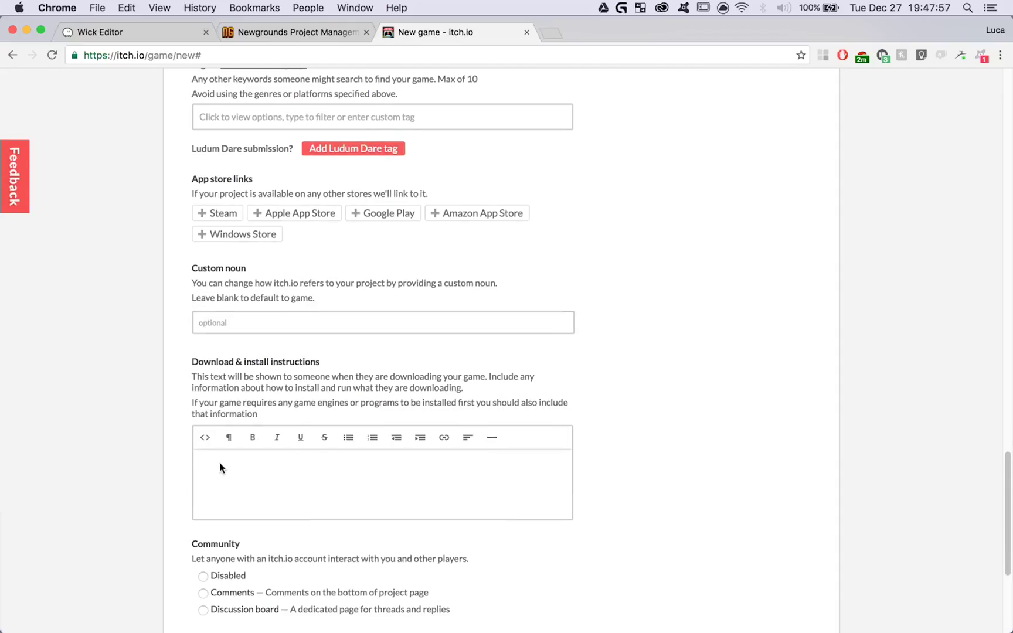
pyautogui.scroll(-4, 220, 467)
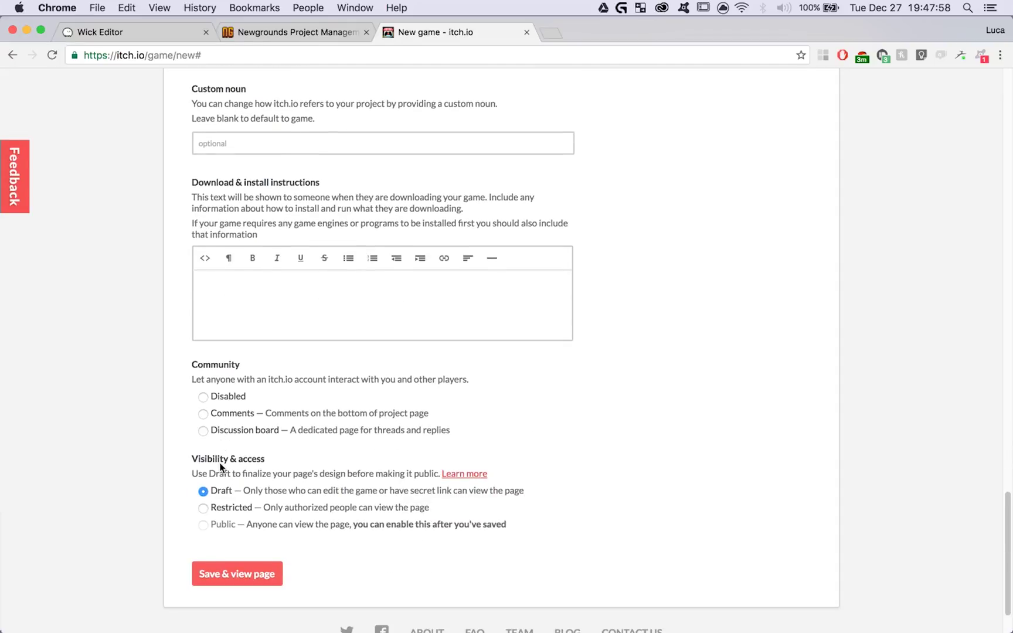
pyautogui.click(205, 403)
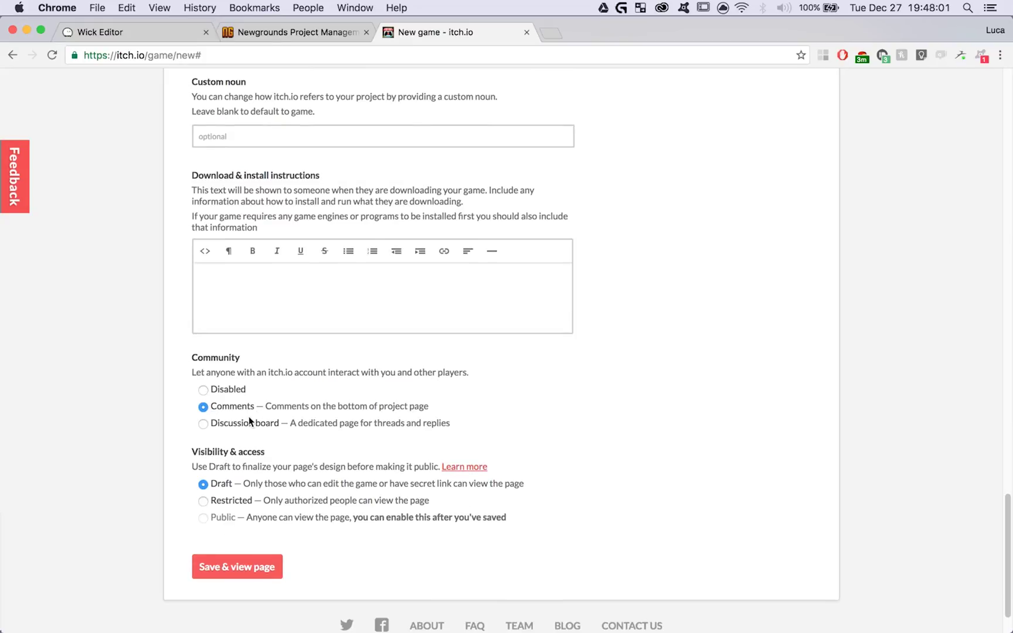
# Save the project, play the Flappy-Ghost draft to game over, and reopen its edit page
pyautogui.click(244, 568)
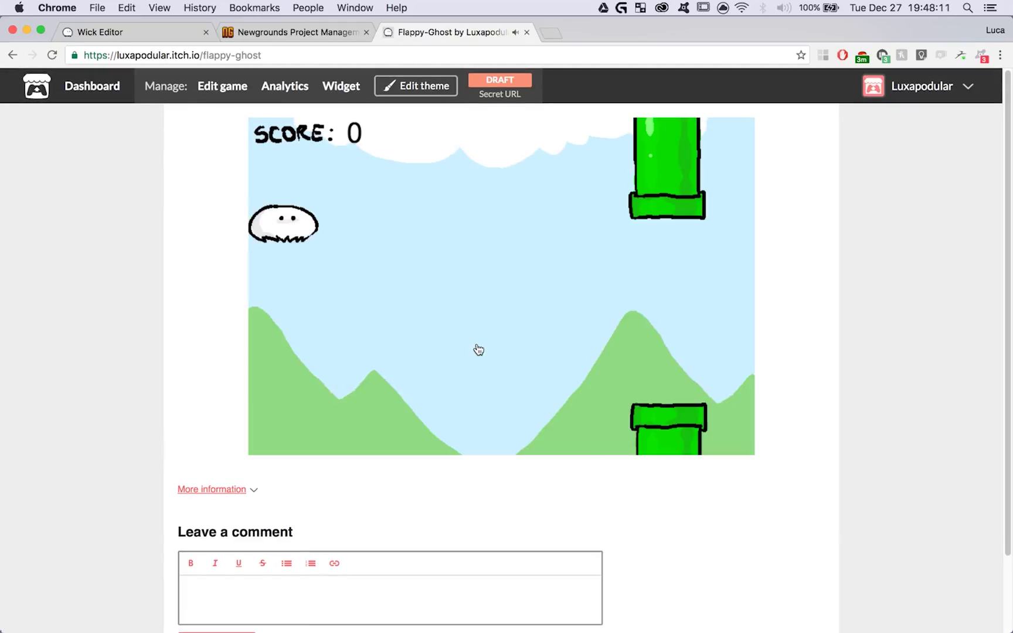
pyautogui.click(478, 350)
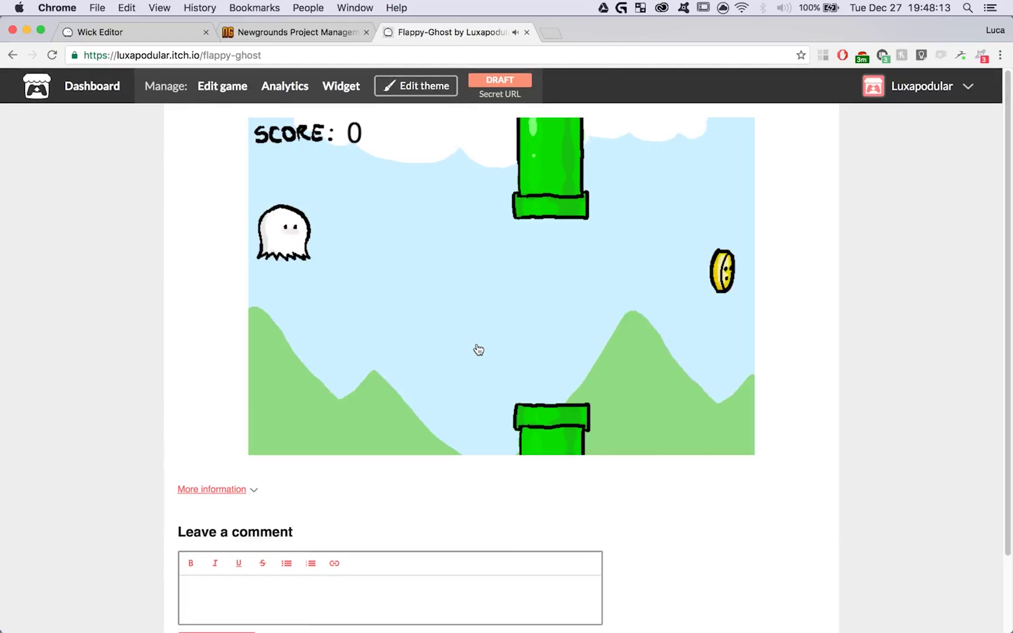
pyautogui.click(478, 349)
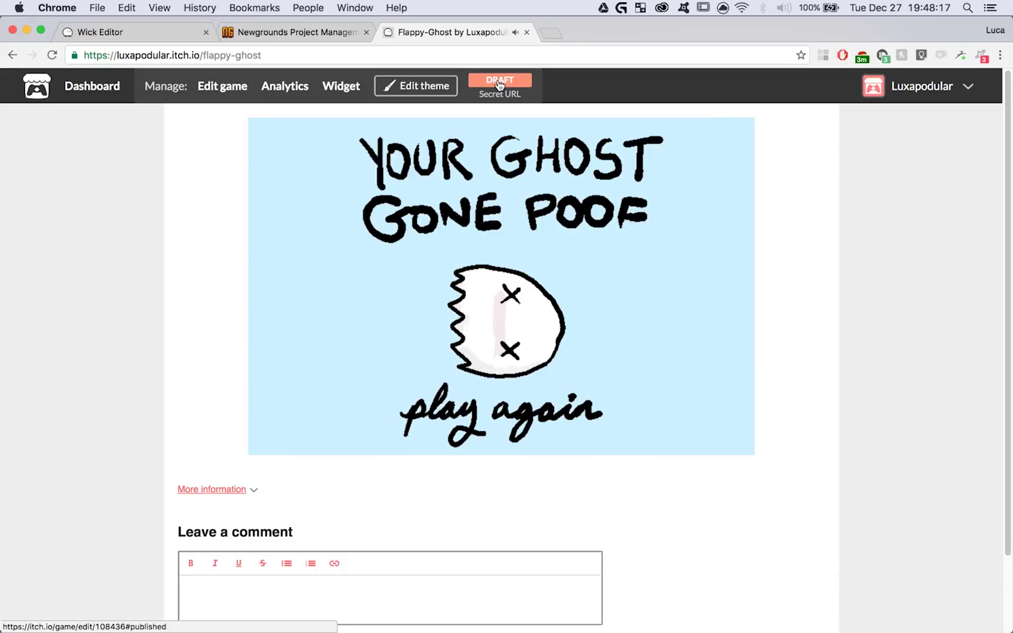
pyautogui.click(499, 86)
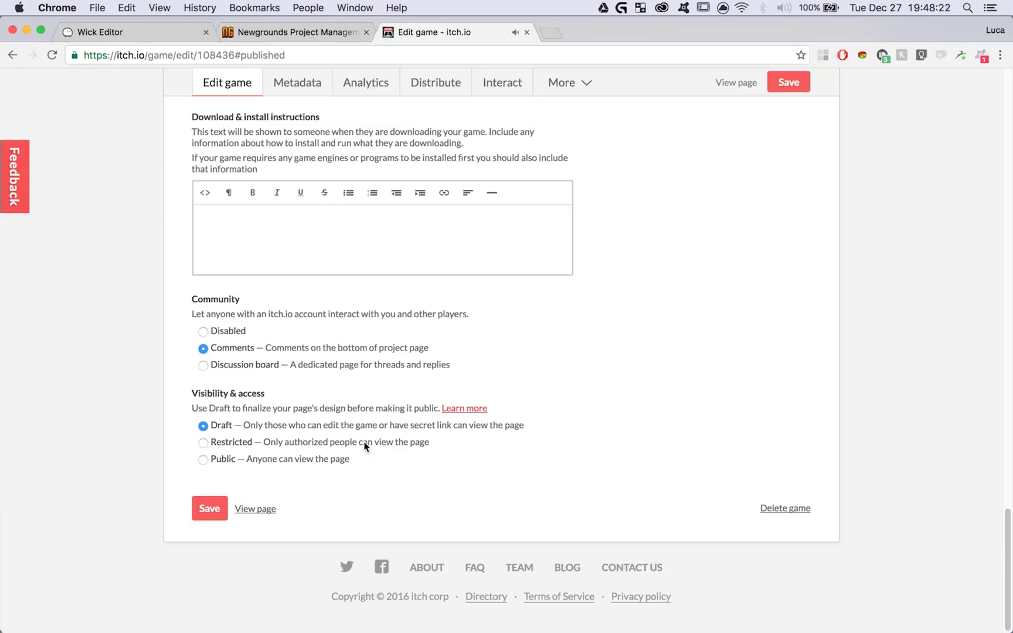
# Set Flappy-Ghost's visibility to Public and save the change
pyautogui.click(215, 460)
pyautogui.click(209, 516)
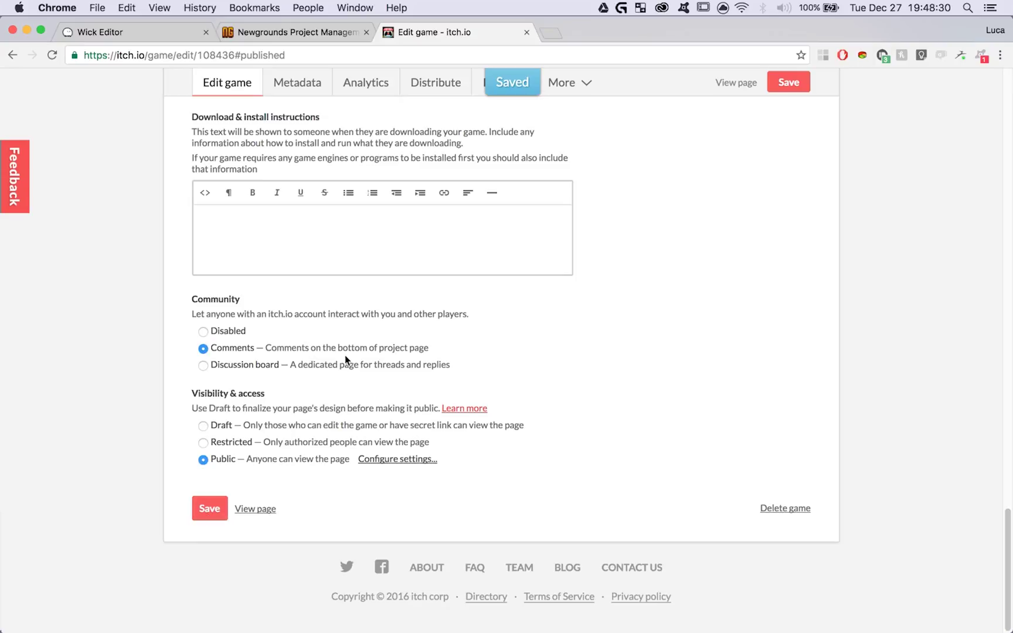
pyautogui.scroll(10, 346, 360)
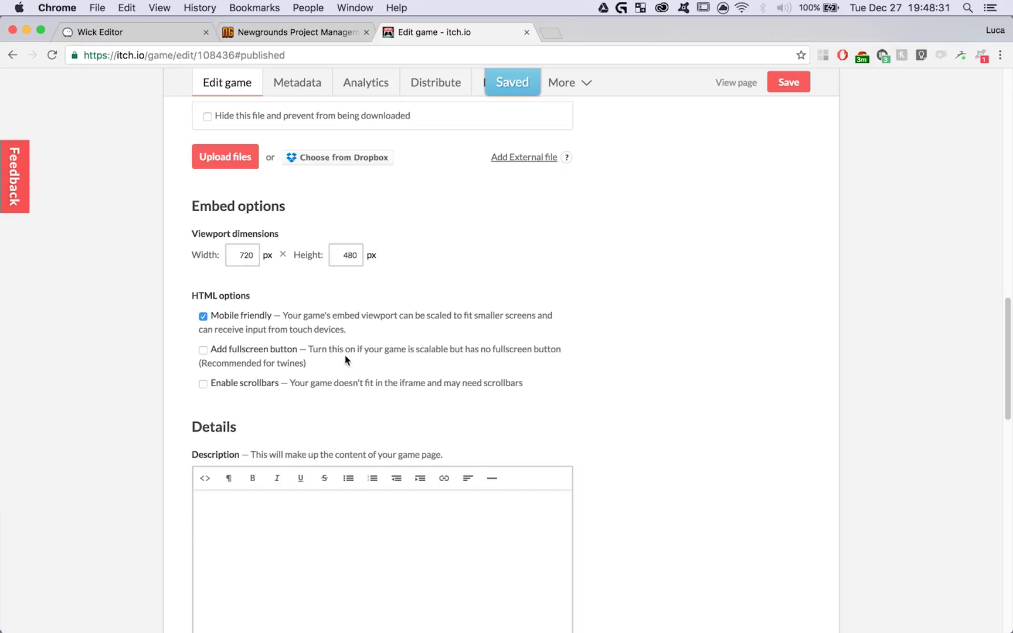